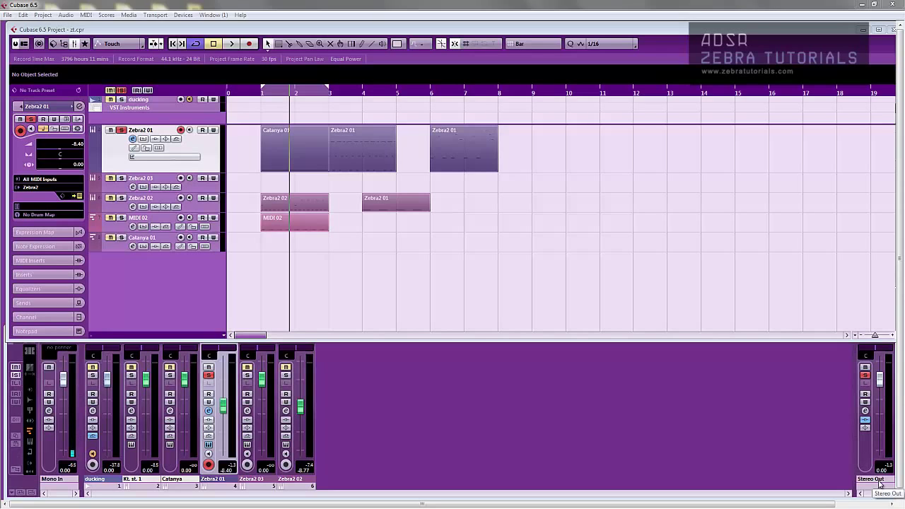
# - Load the 'initialize' patch from the Local folder and return to the Synthesis page
pyautogui.press('alt+KP_1')
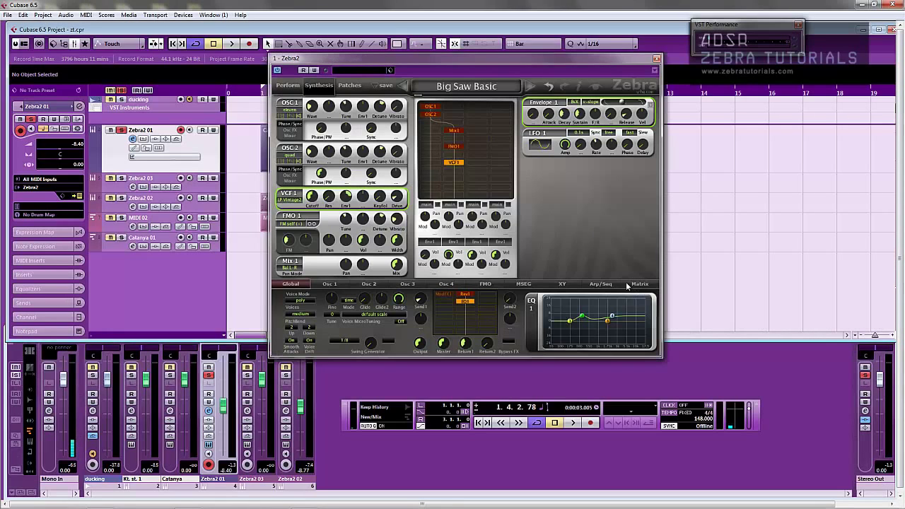
pyautogui.moveTo(453, 57); pyautogui.dragTo(516, 80)
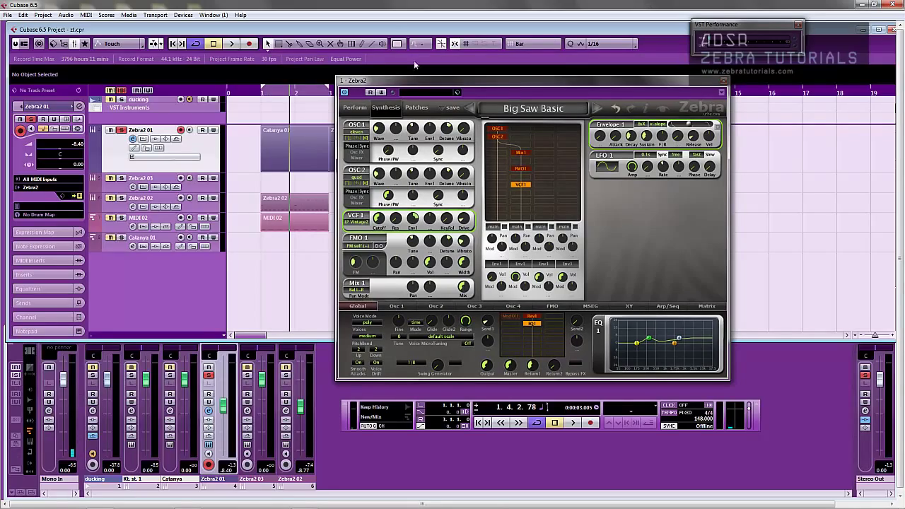
pyautogui.click(407, 110)
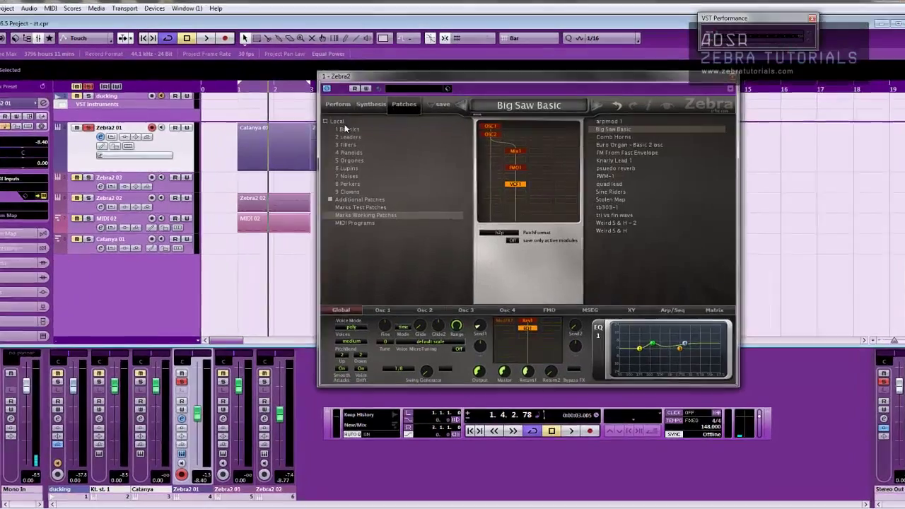
pyautogui.click(357, 124)
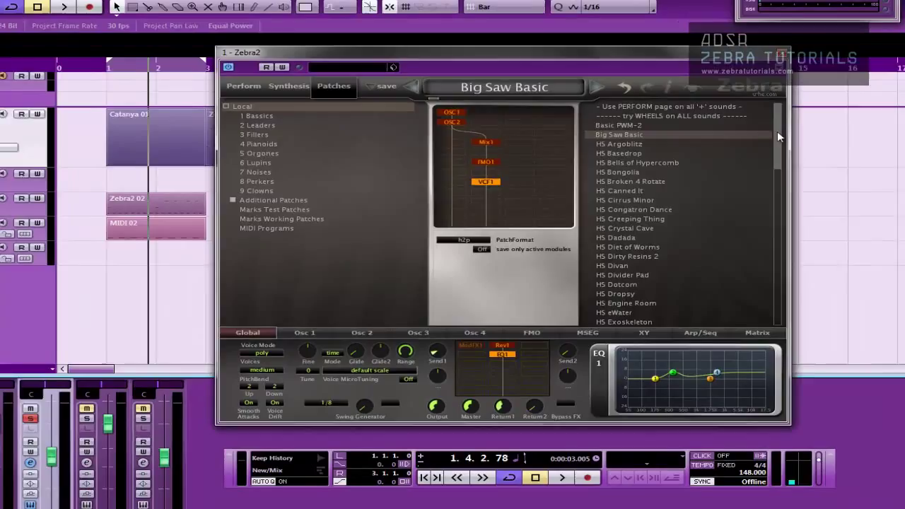
pyautogui.moveTo(777, 131); pyautogui.dragTo(777, 321)
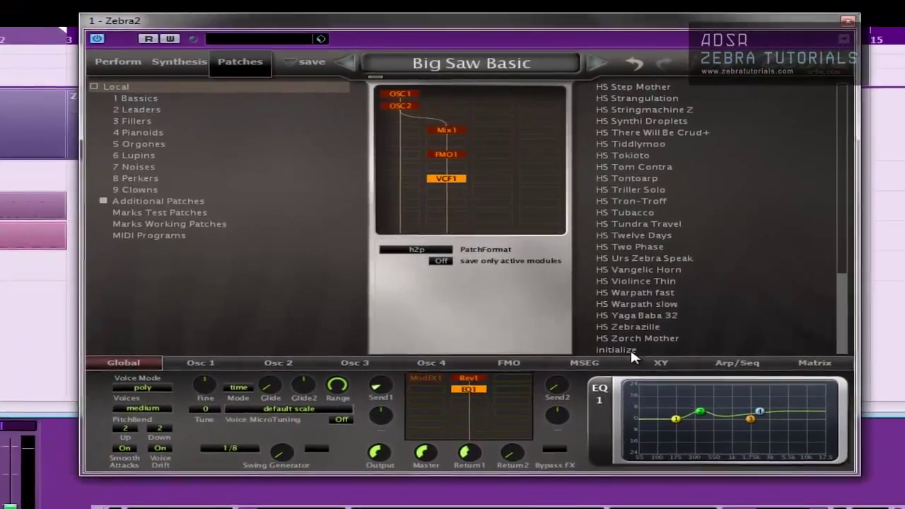
pyautogui.click(632, 352)
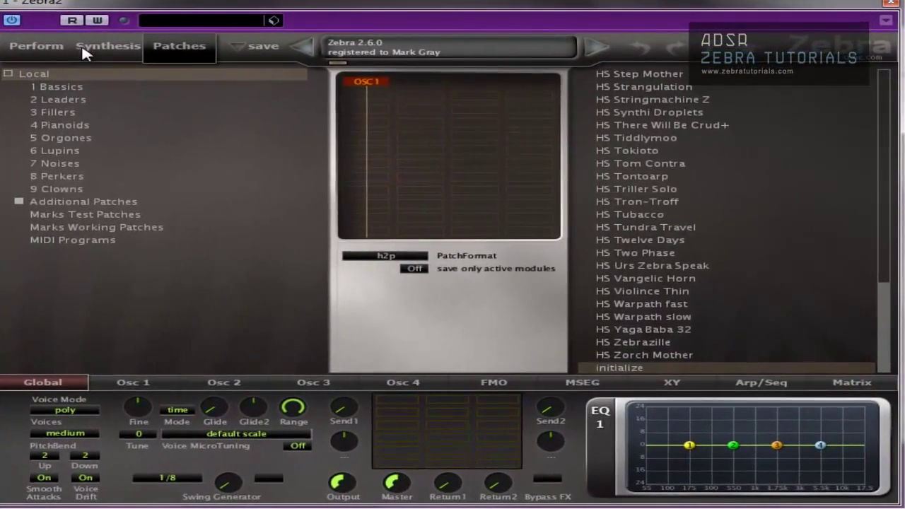
pyautogui.click(157, 61)
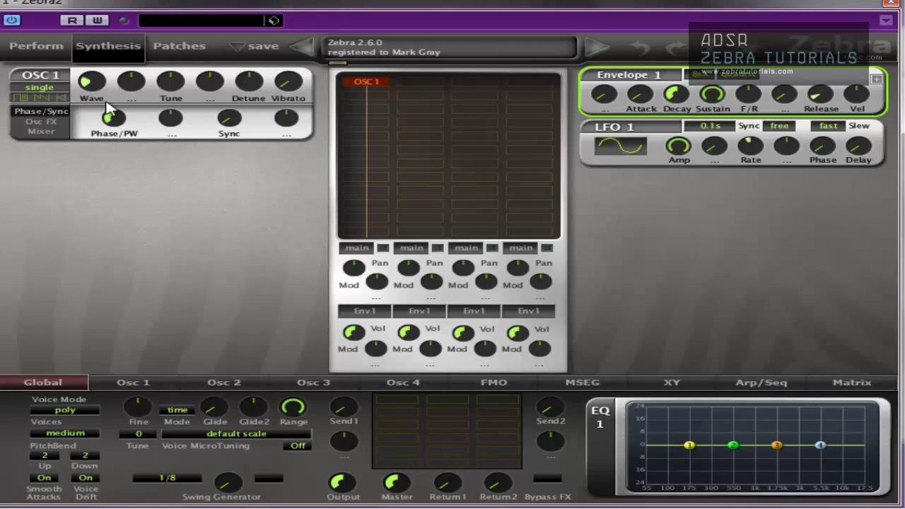
# - Set OSC 1 to 'eleven' voice mode with detune 22 and tune -12
pyautogui.click(60, 89)
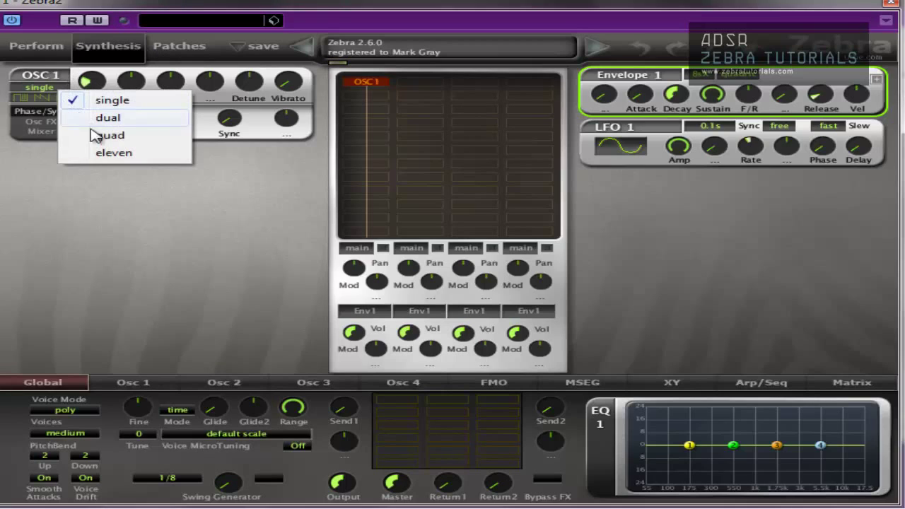
pyautogui.click(101, 155)
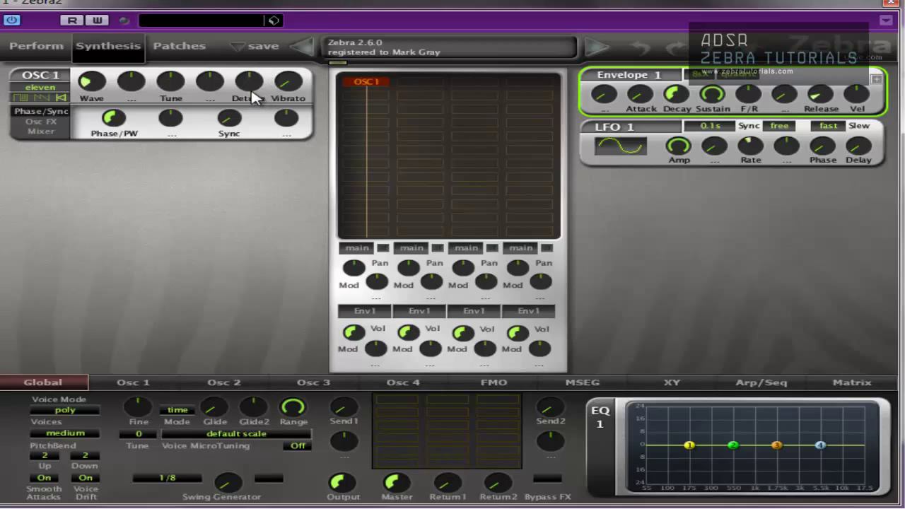
pyautogui.moveTo(253, 96)
pyautogui.mouseDown()
pyautogui.moveTo(242, 45)
pyautogui.moveTo(260, 92)
pyautogui.mouseUp()
pyautogui.moveTo(184, 80); pyautogui.dragTo(180, 101)
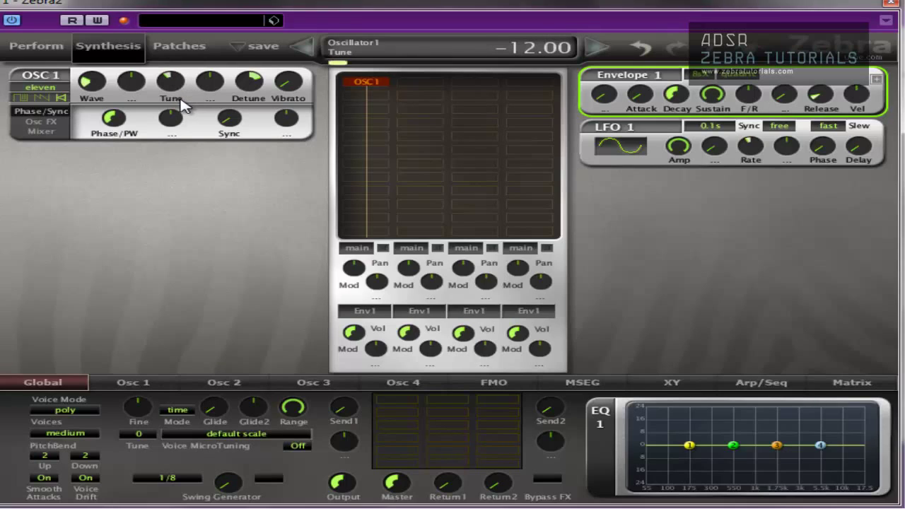
# - Insert OSC 2 in the grid with tune -12, 'quad' voice mode and detune 6
pyautogui.click(379, 101)
pyautogui.click(444, 104)
pyautogui.moveTo(171, 177)
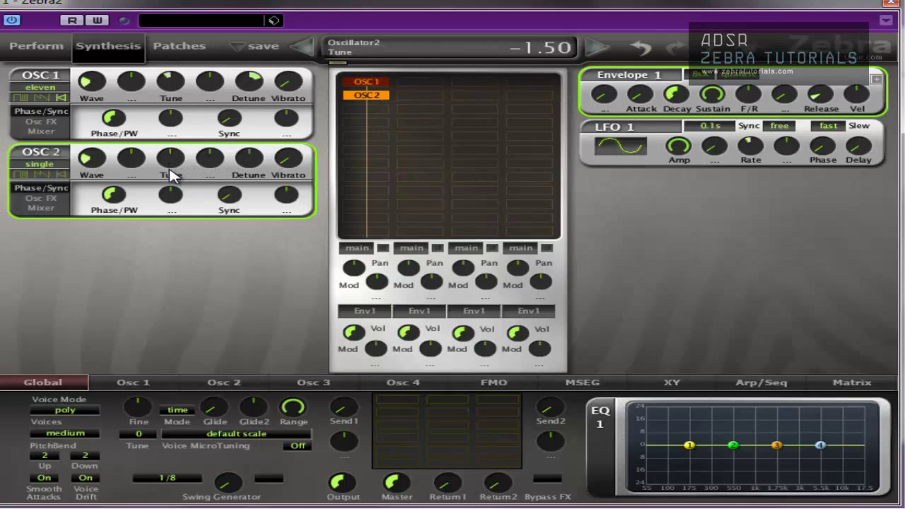
pyautogui.moveTo(169, 171); pyautogui.dragTo(167, 184)
pyautogui.click(44, 166)
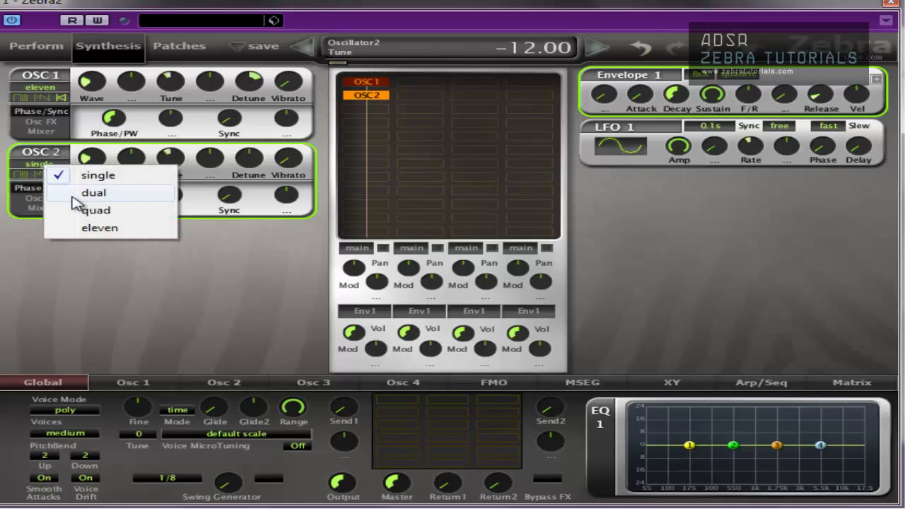
pyautogui.click(90, 210)
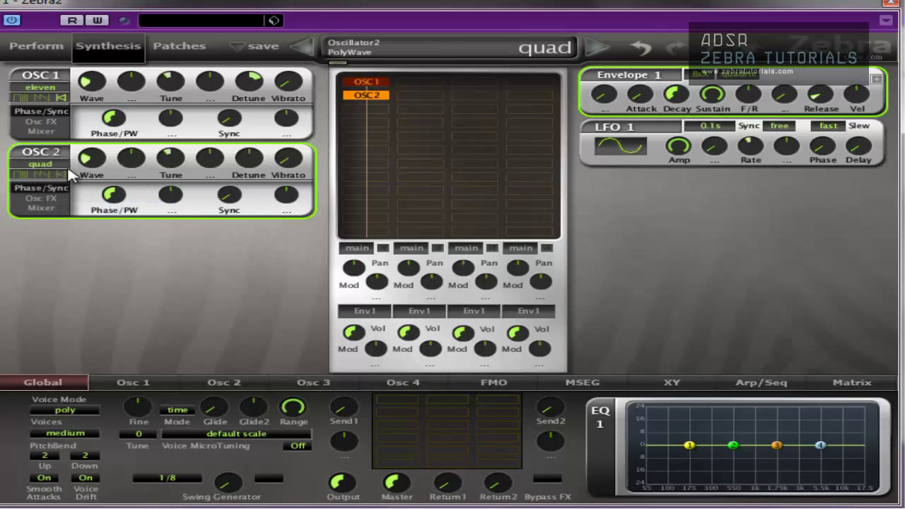
pyautogui.moveTo(255, 165); pyautogui.dragTo(251, 155)
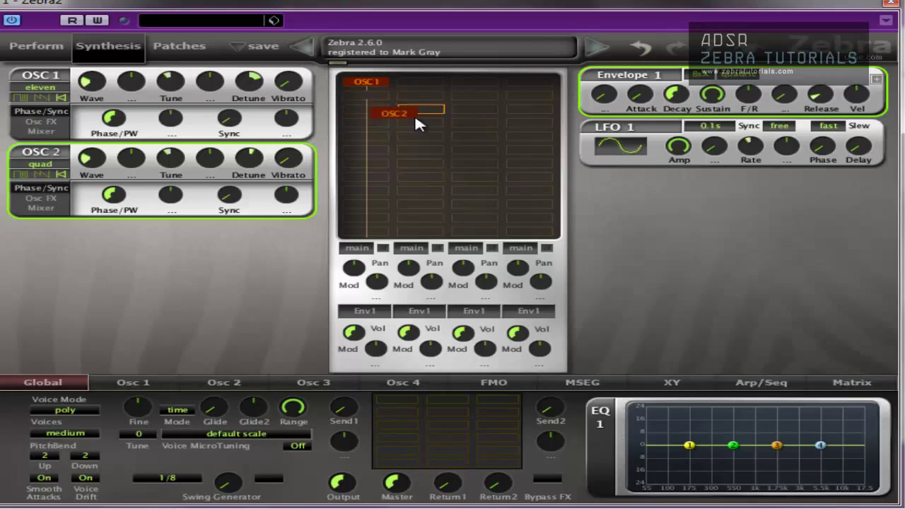
# - Place OSC 2 at the top of the second grid column and select OSC 1
pyautogui.moveTo(421, 118); pyautogui.dragTo(420, 112)
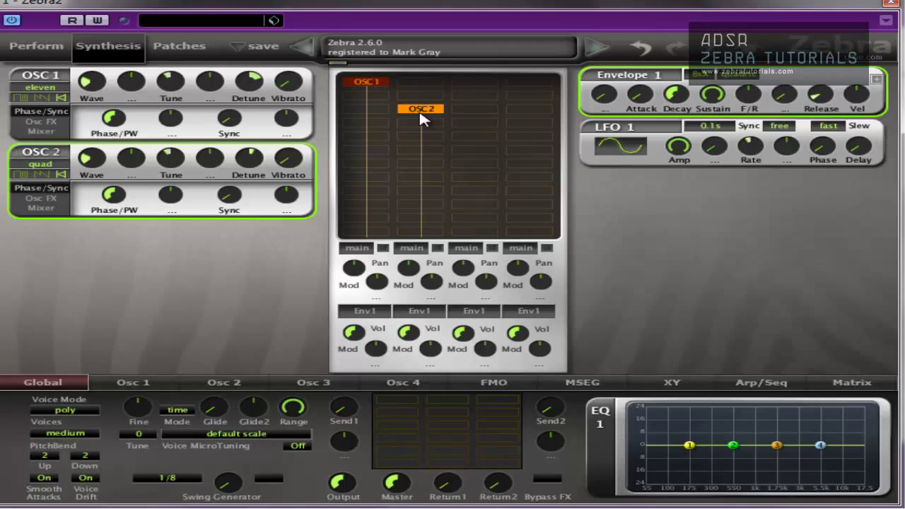
pyautogui.click(366, 82)
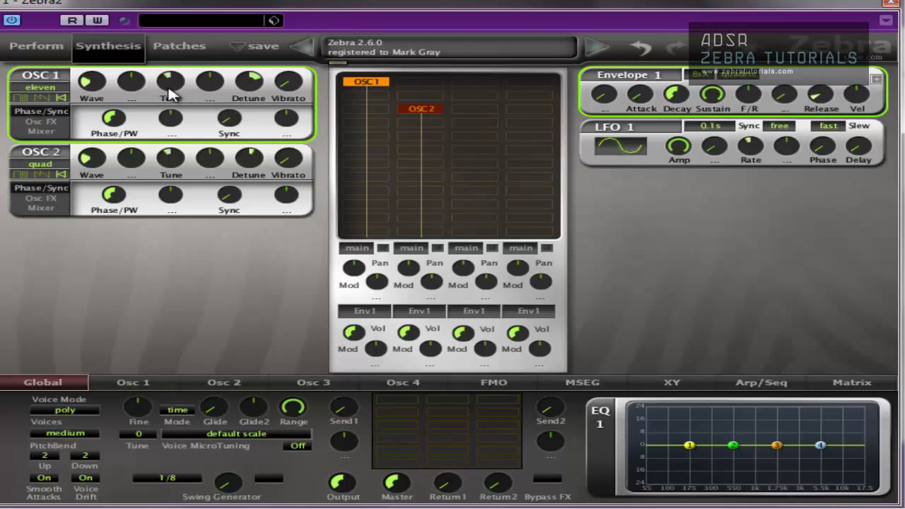
# - Route Env2 to OSC 1's tune at depth 48 and disable OSC 2
pyautogui.click(205, 88)
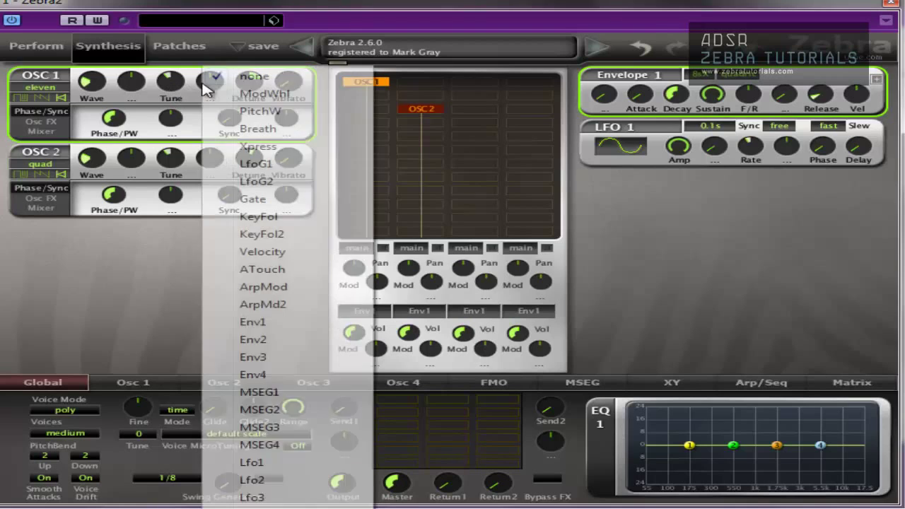
pyautogui.click(287, 340)
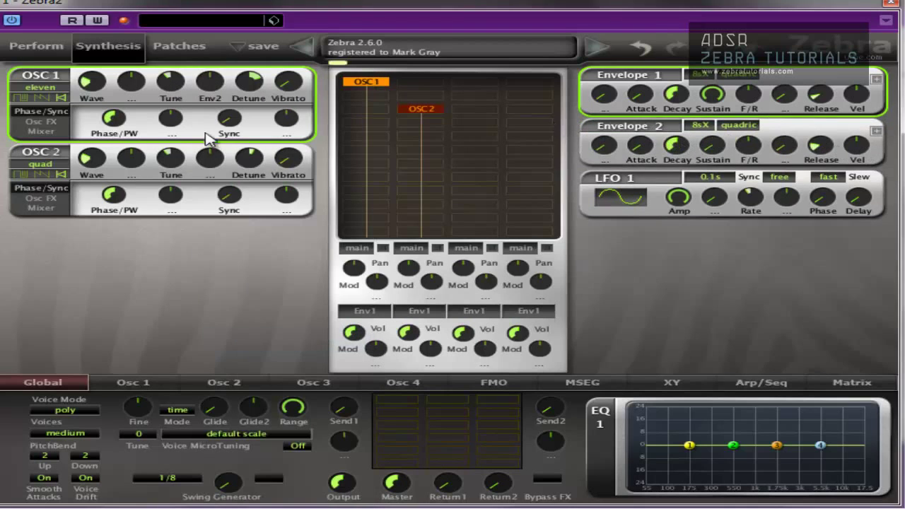
pyautogui.doubleClick(420, 110)
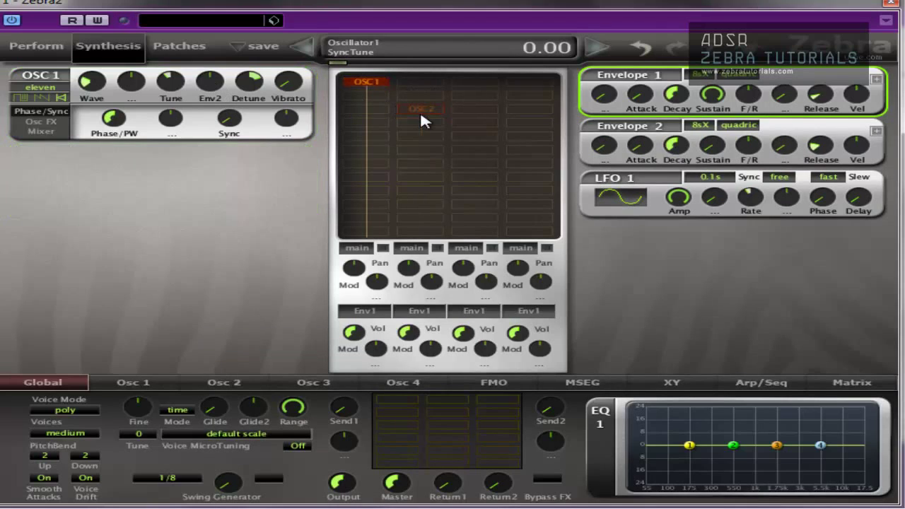
pyautogui.moveTo(210, 87); pyautogui.dragTo(219, 0)
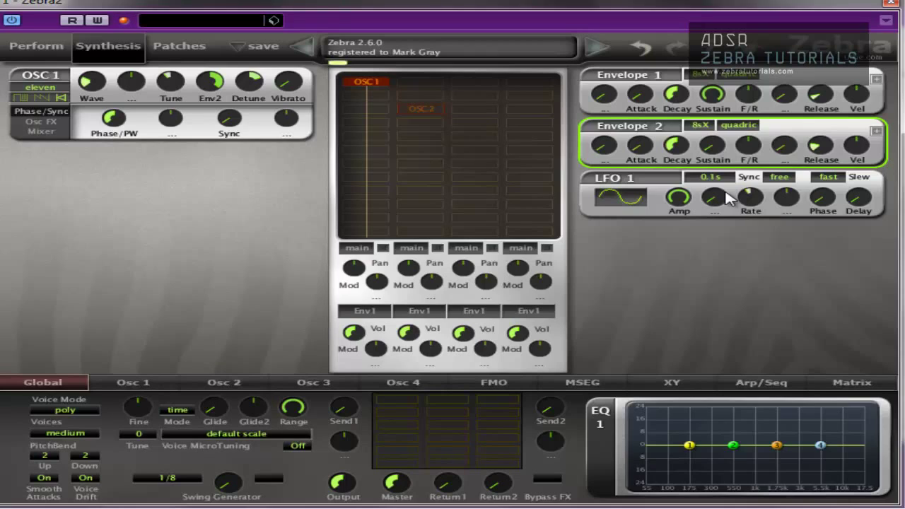
# - Tweak Envelope 2's decay and sustain, settling on decay about 37 with low sustain
pyautogui.moveTo(683, 177); pyautogui.dragTo(675, 201)
pyautogui.moveTo(715, 104); pyautogui.dragTo(711, 92)
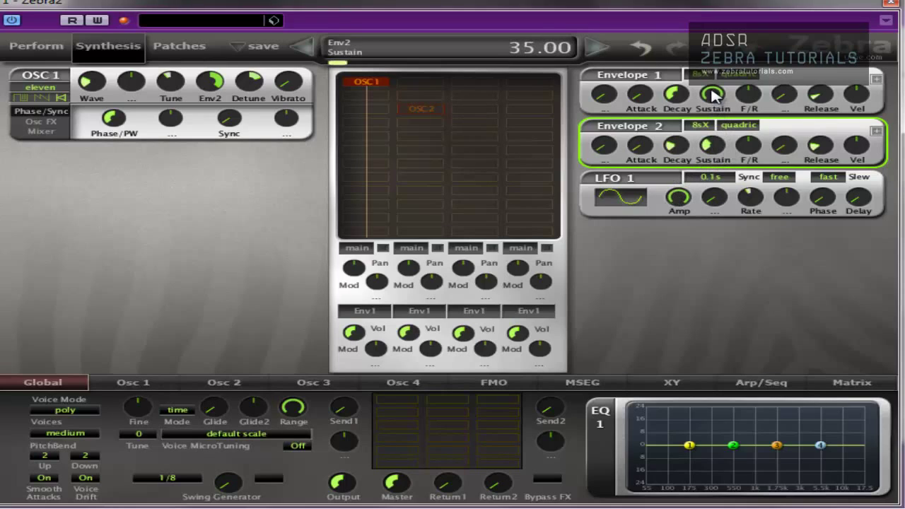
pyautogui.moveTo(711, 145); pyautogui.dragTo(710, 189)
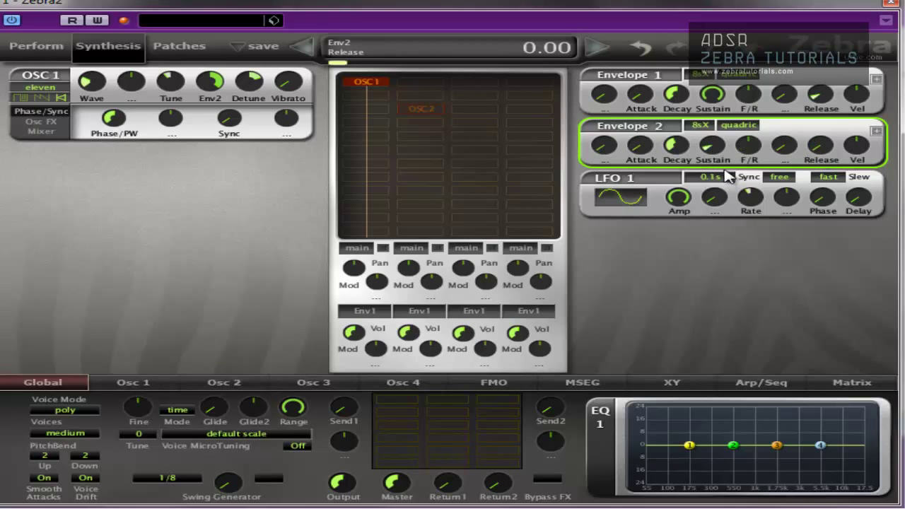
pyautogui.moveTo(720, 161); pyautogui.dragTo(720, 121)
pyautogui.moveTo(676, 145); pyautogui.dragTo(667, 245)
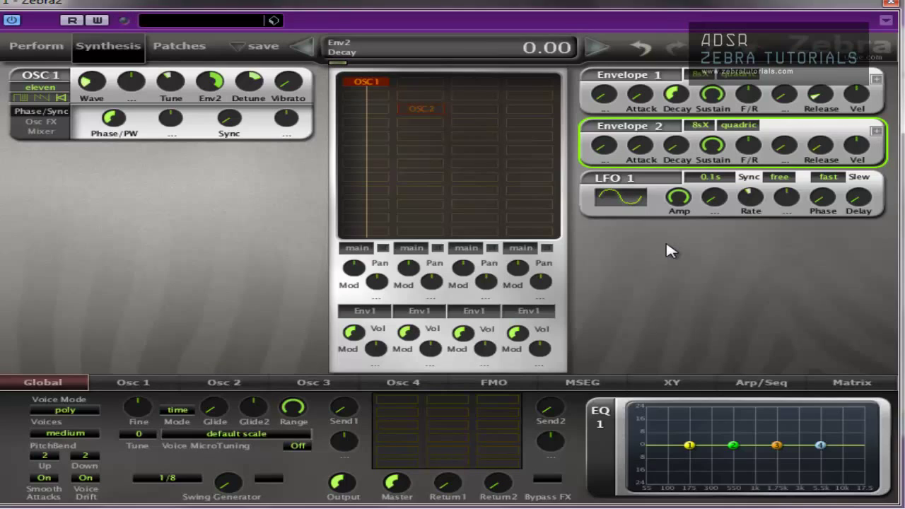
pyautogui.moveTo(712, 142); pyautogui.dragTo(708, 470)
pyautogui.moveTo(676, 145)
pyautogui.mouseDown()
pyautogui.moveTo(680, 93)
pyautogui.moveTo(675, 133)
pyautogui.mouseUp()
pyautogui.moveTo(682, 149); pyautogui.dragTo(695, 106)
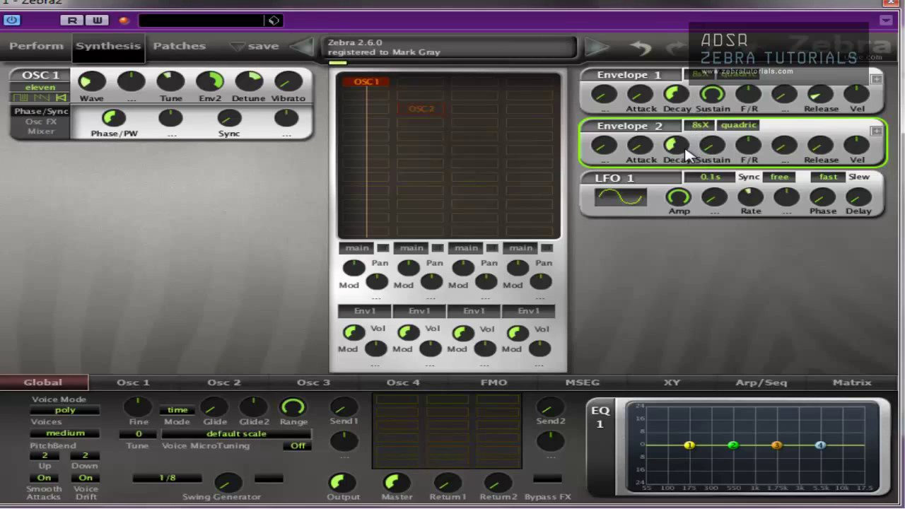
pyautogui.moveTo(683, 154); pyautogui.dragTo(726, 132)
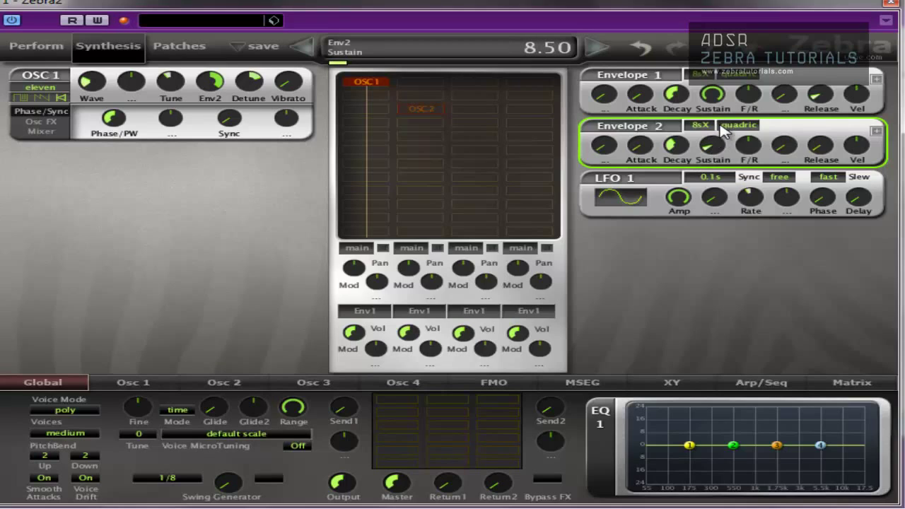
# - Switch Envelope 2 to v-slope mode and push its slope curve
pyautogui.click(727, 132)
pyautogui.click(760, 168)
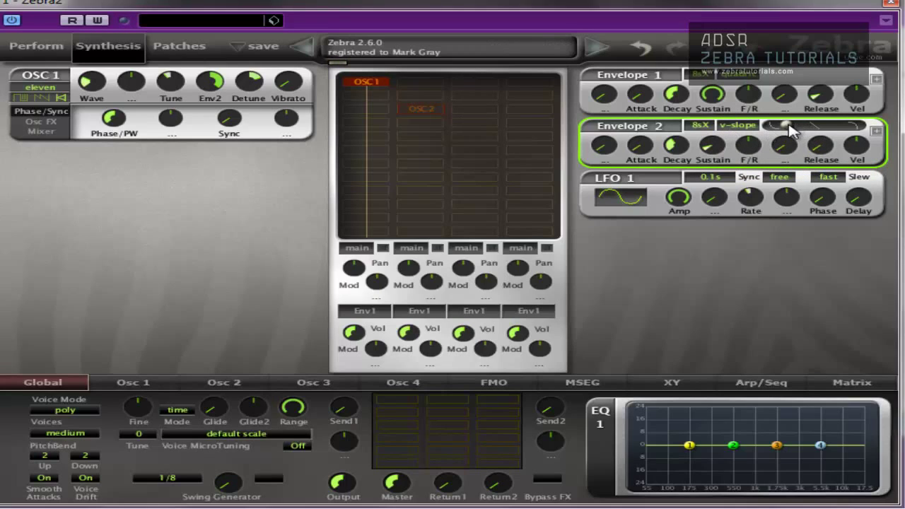
pyautogui.moveTo(791, 132); pyautogui.dragTo(835, 130)
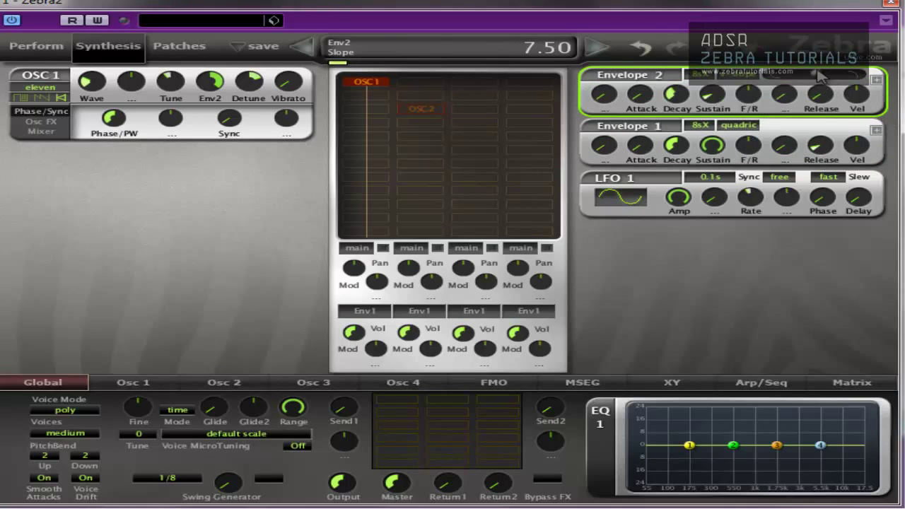
pyautogui.moveTo(816, 75); pyautogui.dragTo(799, 82)
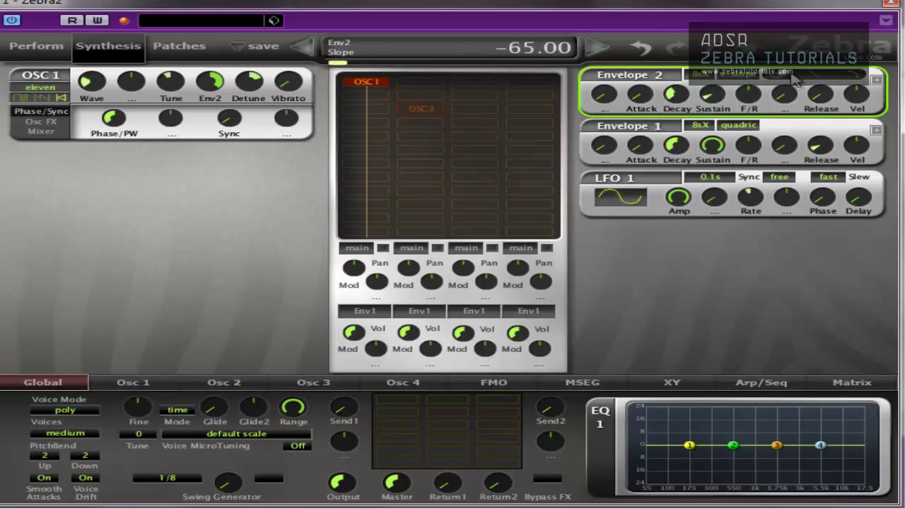
# - Toggle Envelope 2's extra scaling controls and put it back below Envelope 1
pyautogui.click(877, 79)
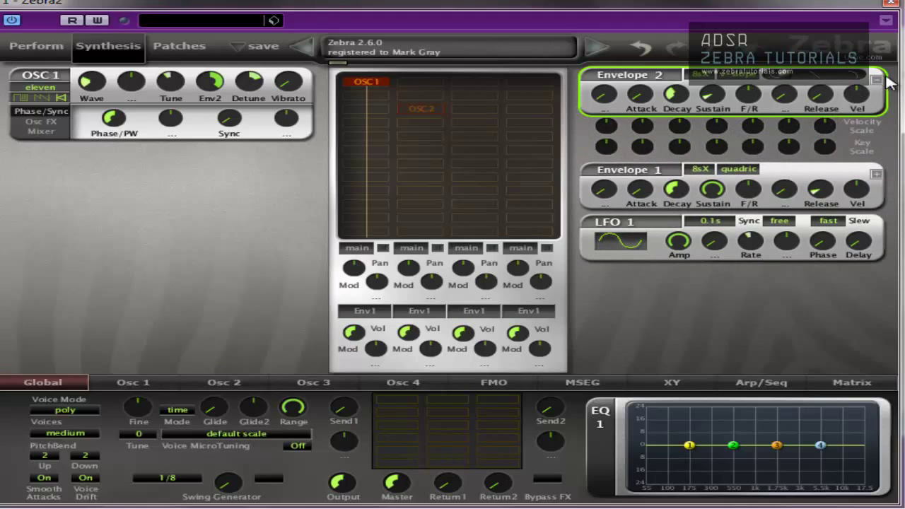
pyautogui.click(877, 79)
pyautogui.moveTo(753, 120); pyautogui.dragTo(751, 121)
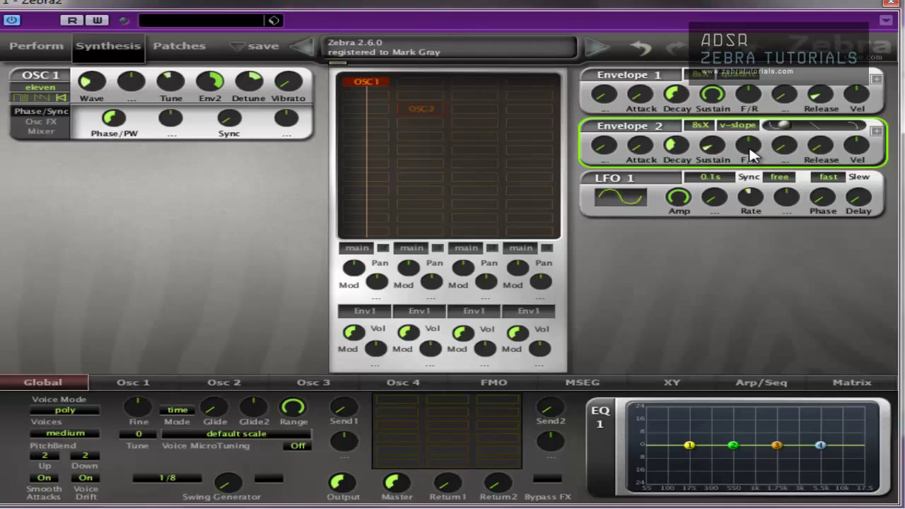
# - Sweep Envelope 2's fall/rise through several values, then reset it to zero
pyautogui.moveTo(751, 154); pyautogui.dragTo(772, 37)
pyautogui.moveTo(757, 157); pyautogui.dragTo(759, 188)
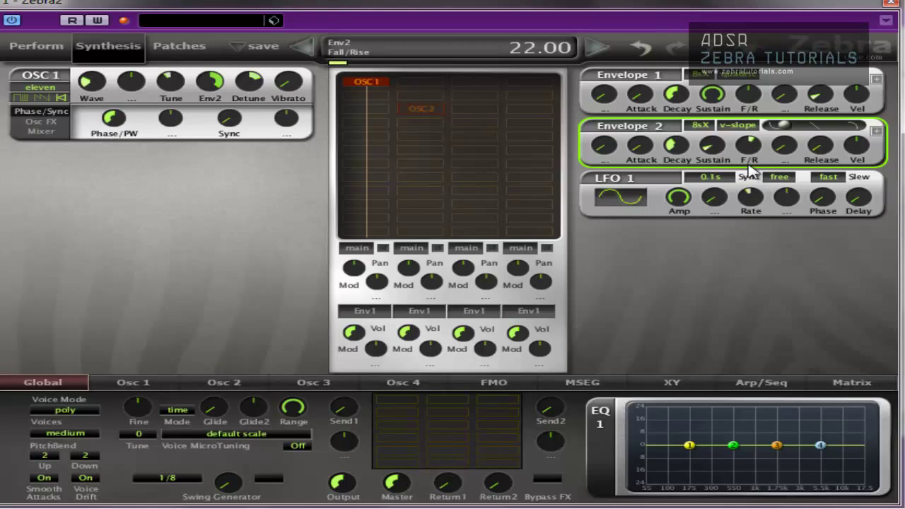
pyautogui.moveTo(751, 151); pyautogui.dragTo(752, 139)
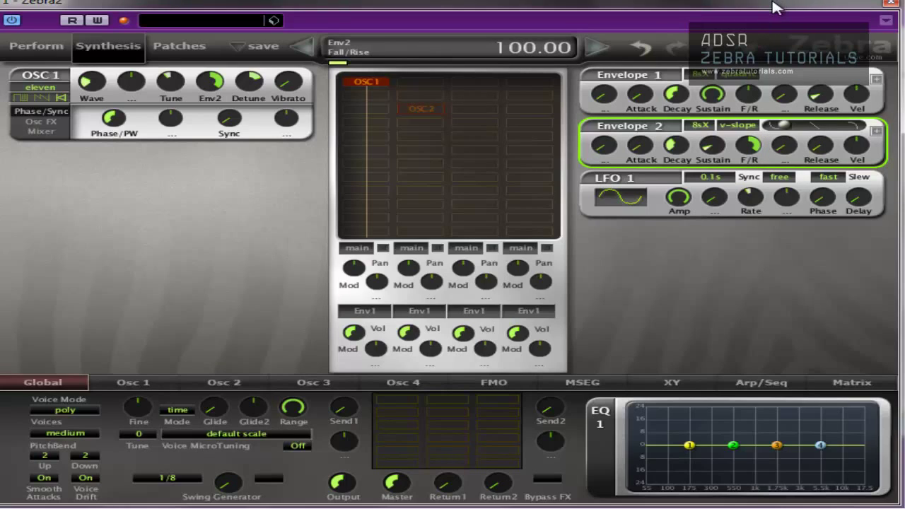
pyautogui.moveTo(750, 147); pyautogui.dragTo(760, 320)
pyautogui.moveTo(761, 168); pyautogui.dragTo(763, 119)
pyautogui.rightClick(763, 119)
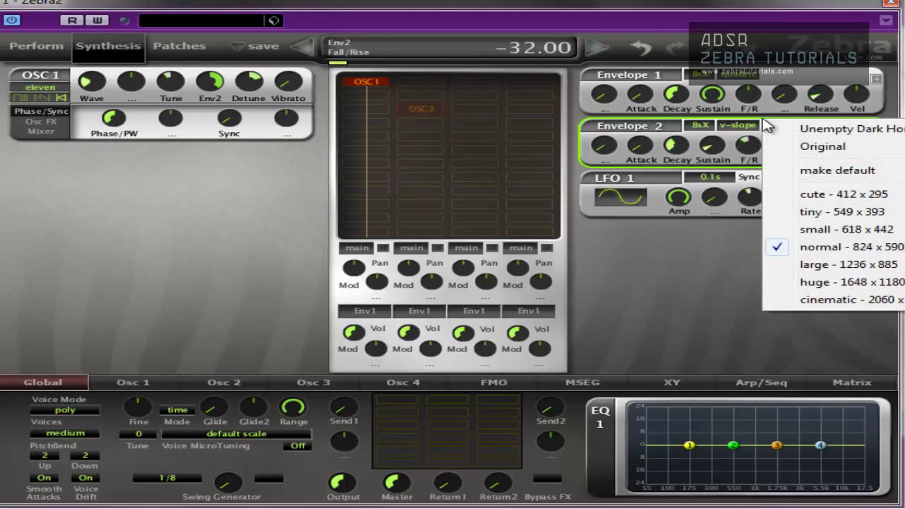
pyautogui.click(738, 161)
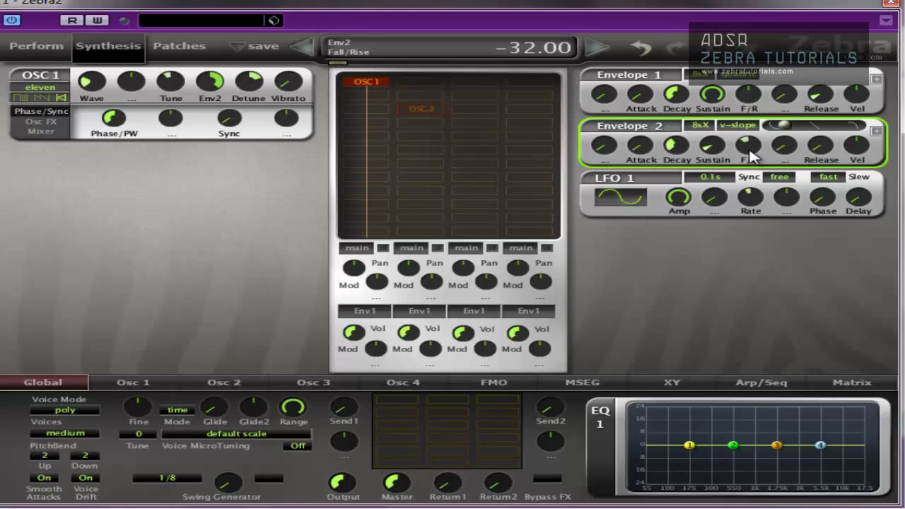
pyautogui.doubleClick(748, 146)
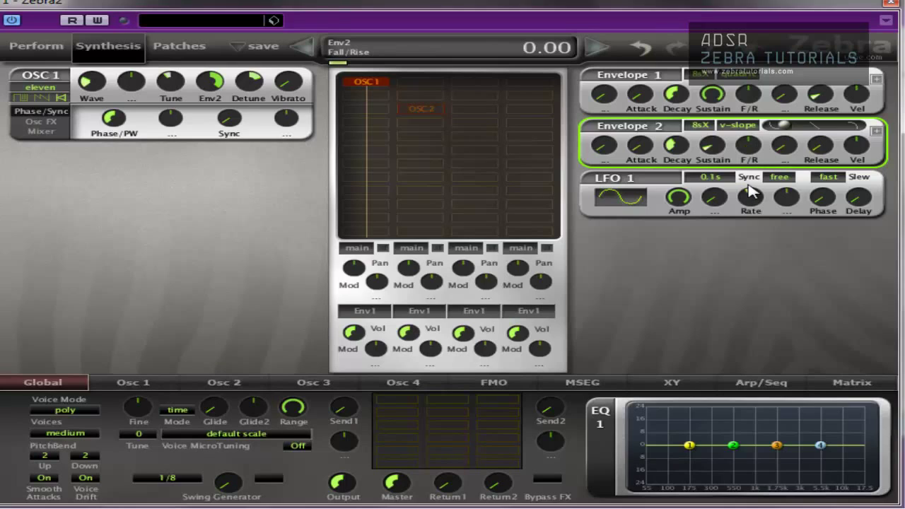
# - Lower Envelope 2's sustain and turn its decay down to zero
pyautogui.moveTo(680, 150); pyautogui.dragTo(675, 176)
pyautogui.click(714, 143)
pyautogui.moveTo(717, 145); pyautogui.dragTo(718, 212)
pyautogui.moveTo(676, 147); pyautogui.dragTo(659, 244)
# - Re-enable OSC 2 and move it into the first column directly under OSC 1
pyautogui.click(417, 109)
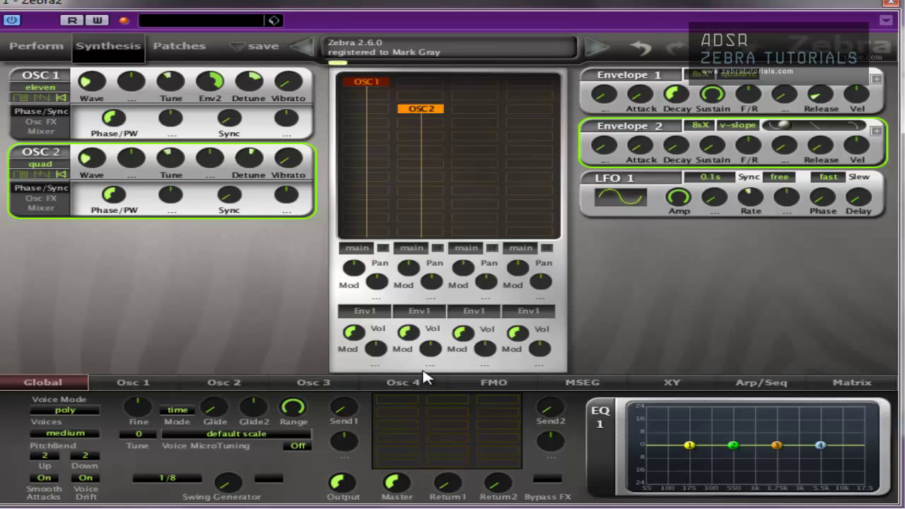
pyautogui.moveTo(391, 116); pyautogui.dragTo(369, 113)
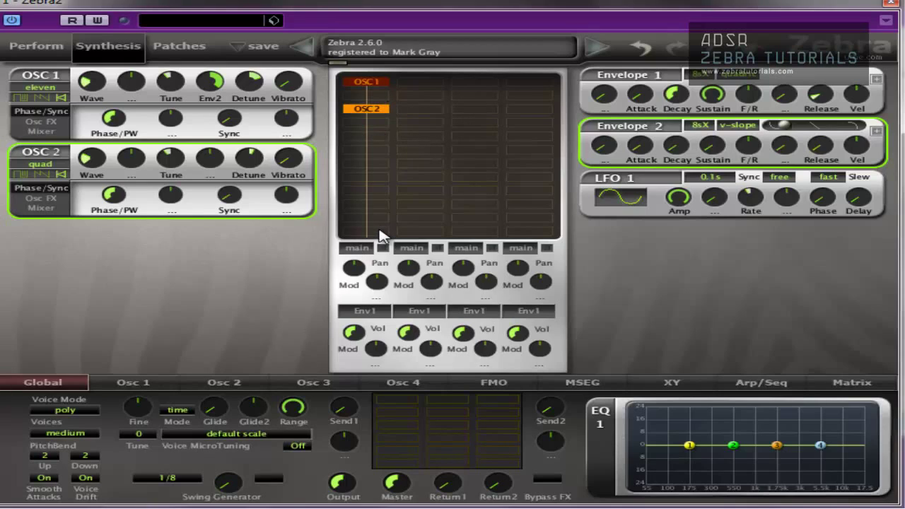
pyautogui.moveTo(379, 106); pyautogui.dragTo(378, 107)
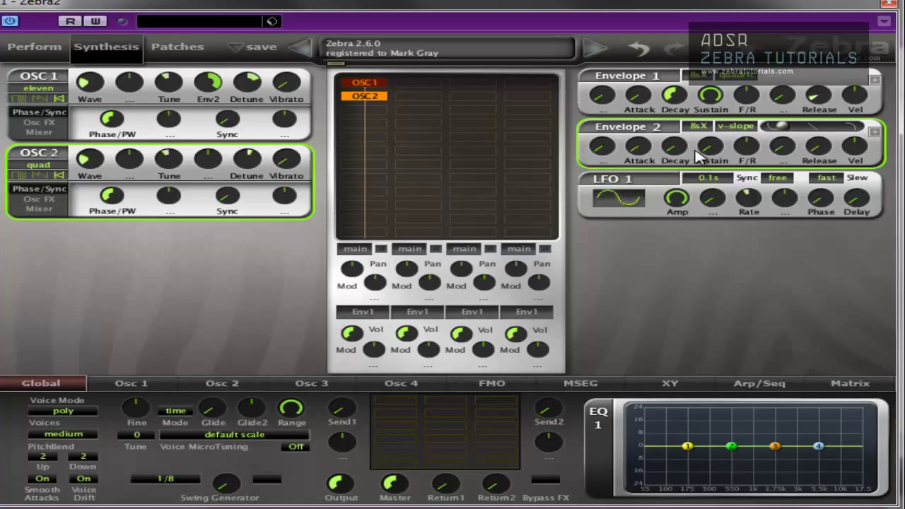
# - Sweep Envelope 2's fall/rise, reset it to zero, and set its slope to -100
pyautogui.moveTo(674, 146); pyautogui.dragTo(676, 108)
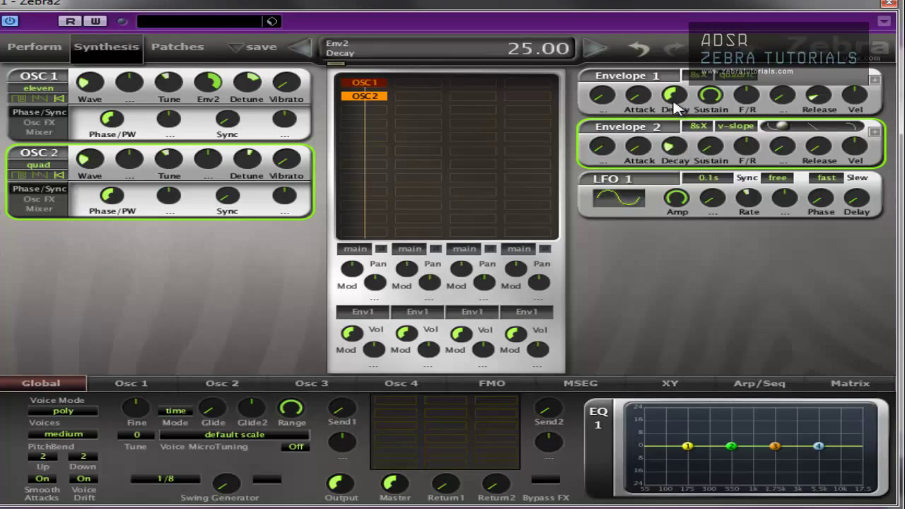
pyautogui.moveTo(709, 147); pyautogui.dragTo(672, 178)
pyautogui.moveTo(783, 129); pyautogui.dragTo(812, 126)
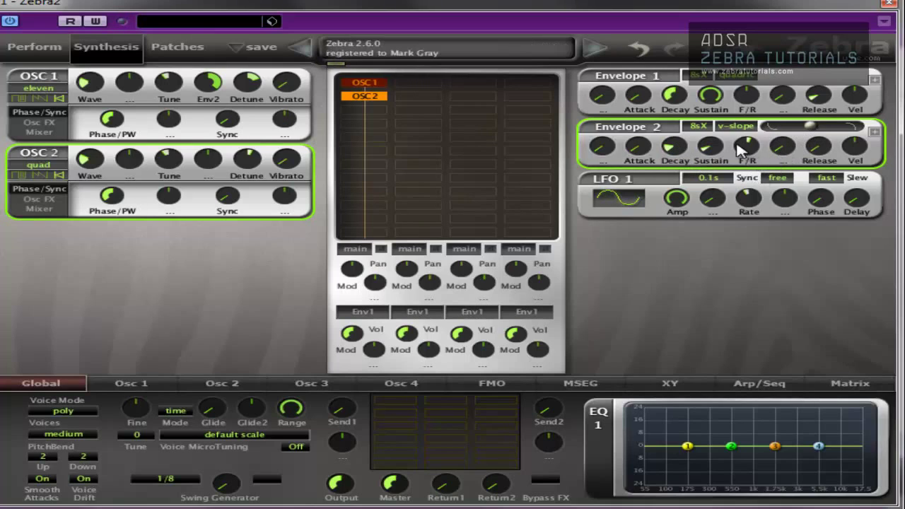
pyautogui.moveTo(743, 157); pyautogui.dragTo(734, 78)
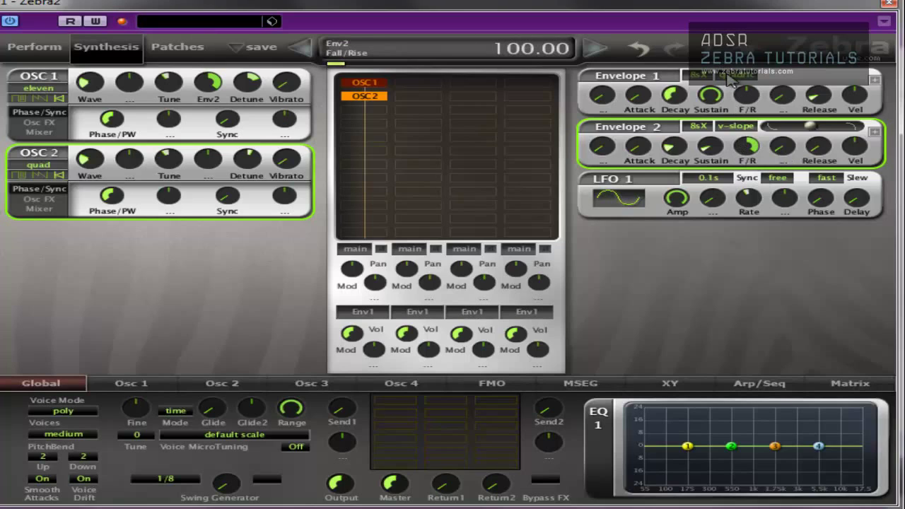
pyautogui.moveTo(745, 144); pyautogui.dragTo(729, 272)
pyautogui.moveTo(739, 183); pyautogui.dragTo(742, 123)
pyautogui.moveTo(709, 157); pyautogui.dragTo(678, 181)
pyautogui.doubleClick(742, 156)
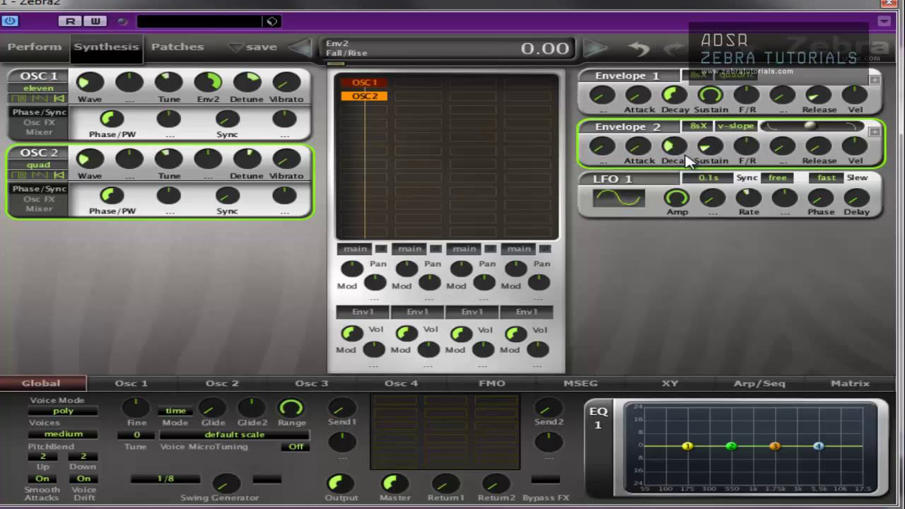
pyautogui.moveTo(815, 126); pyautogui.dragTo(803, 127)
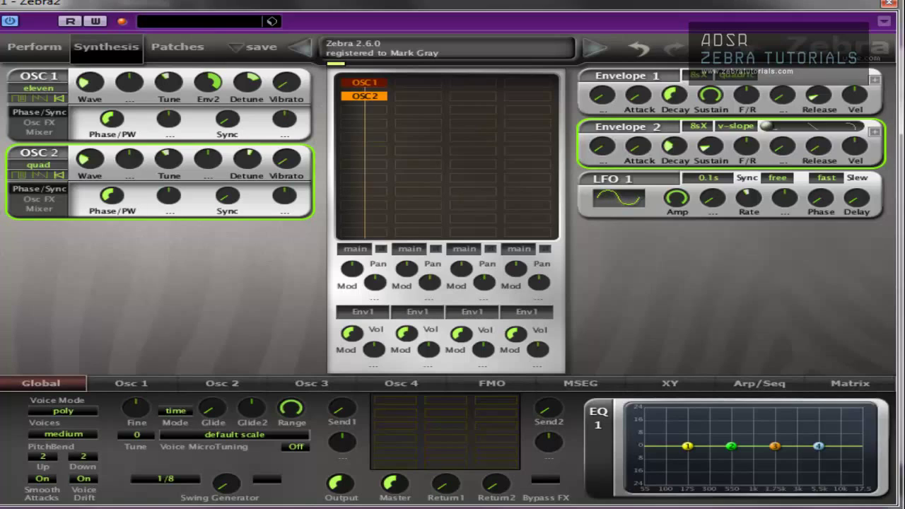
# - Bring Envelope 2's decay and sustain both down to zero
pyautogui.moveTo(673, 145); pyautogui.dragTo(691, 266)
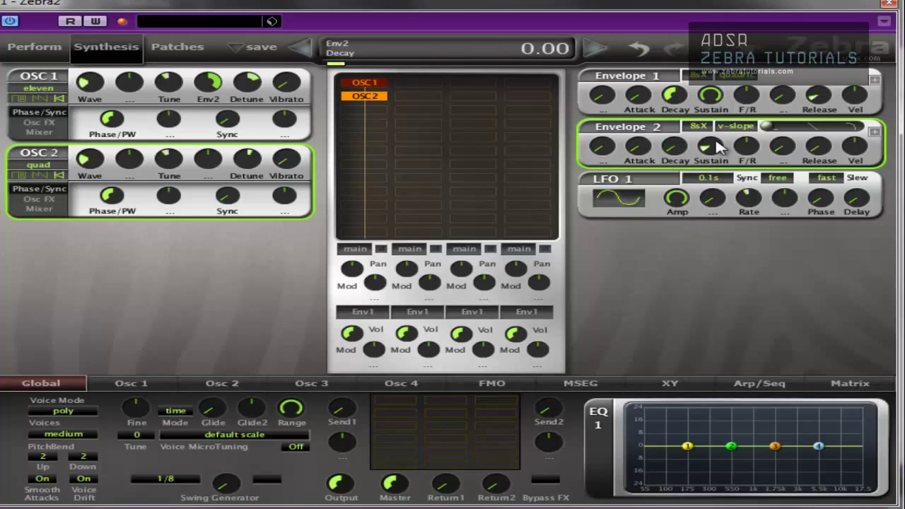
pyautogui.moveTo(718, 148); pyautogui.dragTo(697, 237)
pyautogui.moveTo(714, 154); pyautogui.dragTo(717, 18)
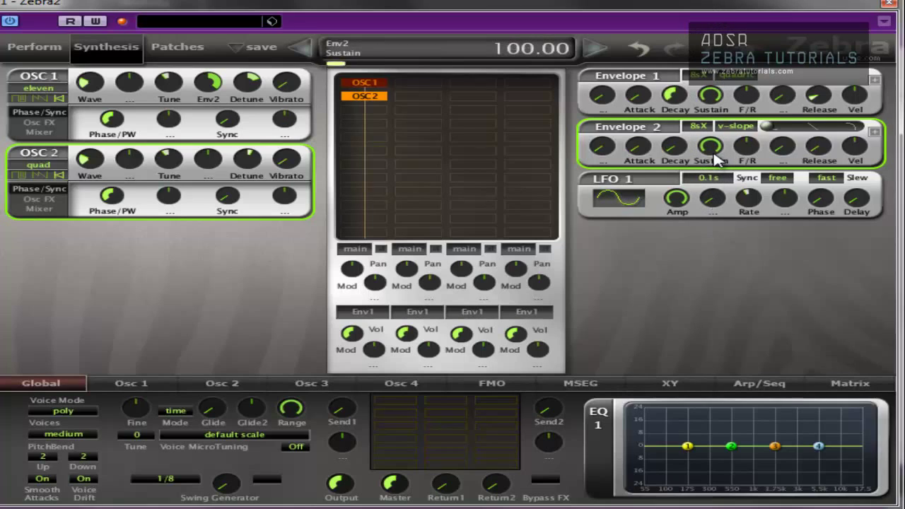
pyautogui.moveTo(711, 155); pyautogui.dragTo(714, 279)
pyautogui.moveTo(712, 154); pyautogui.dragTo(687, 243)
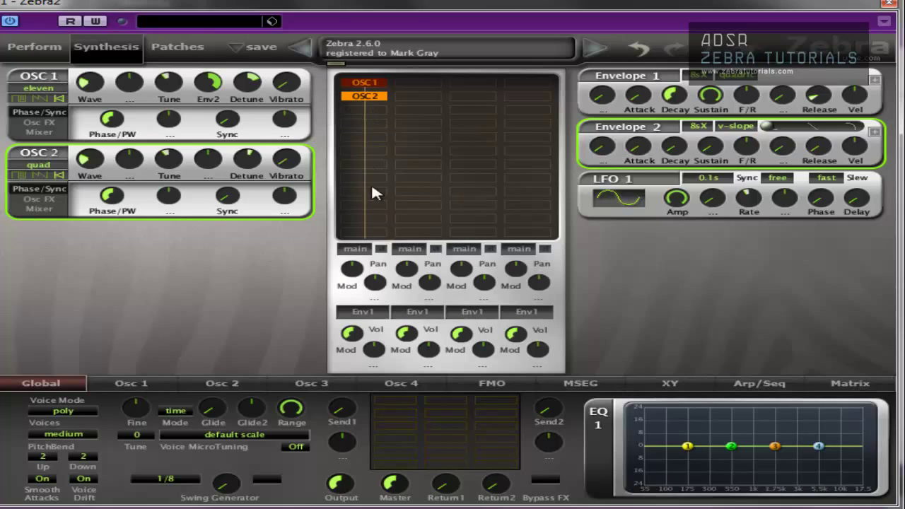
# - Insert a Rev1 reverb into an empty slot of the FX grid
pyautogui.click(404, 397)
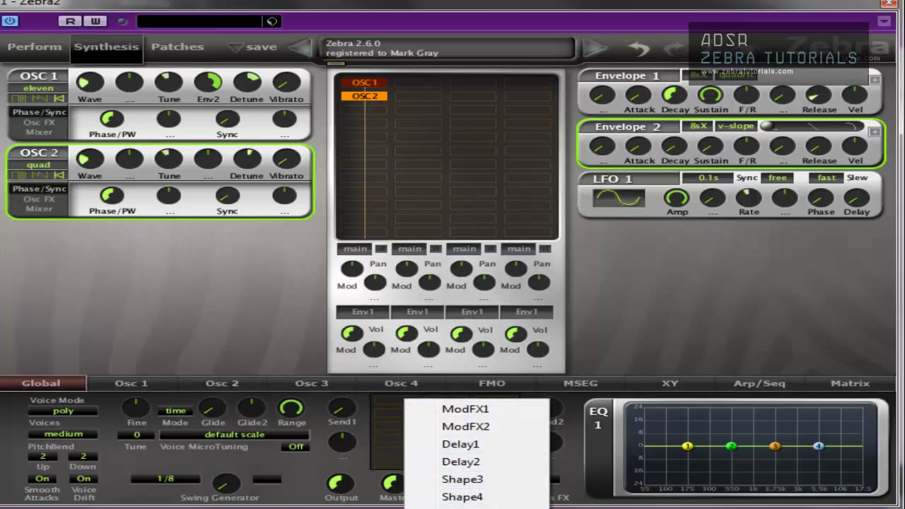
pyautogui.click(462, 506)
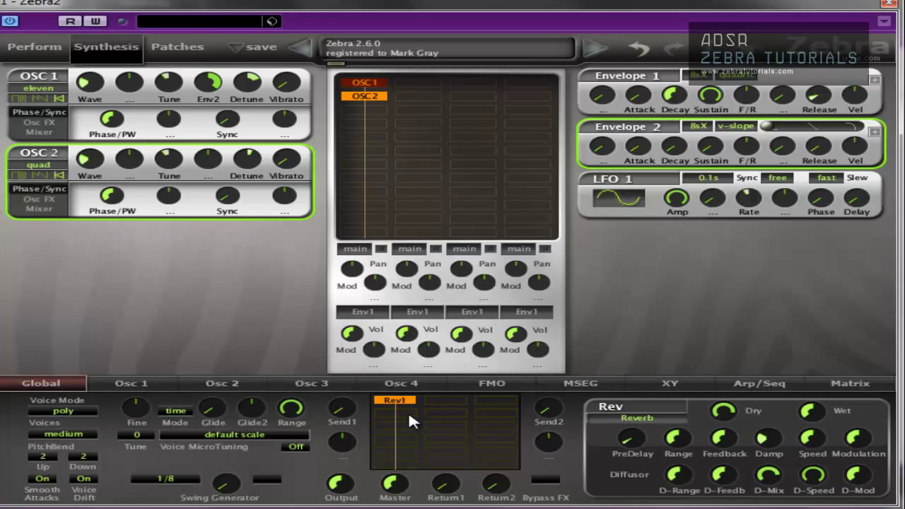
# - Add FMO 1 below OSC 2 in FM self2 (+) mode with FM depth raised to 33
pyautogui.click(361, 107)
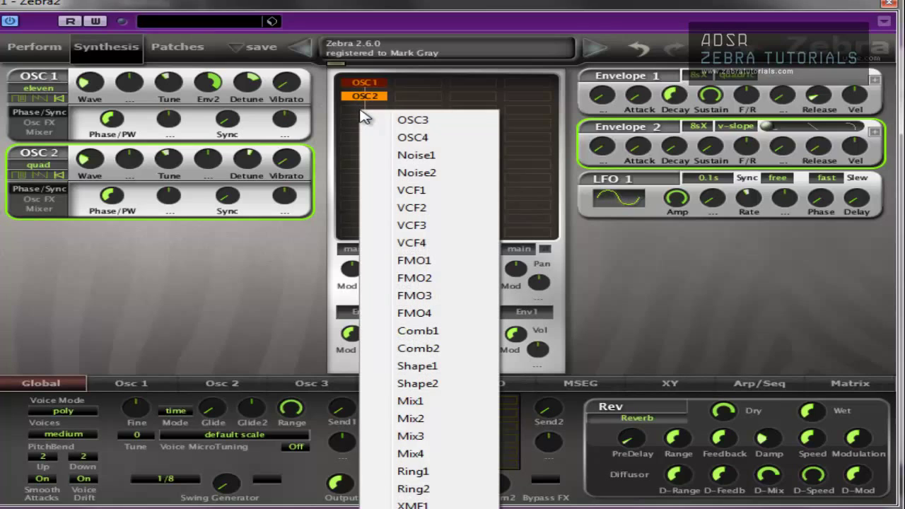
pyautogui.click(437, 261)
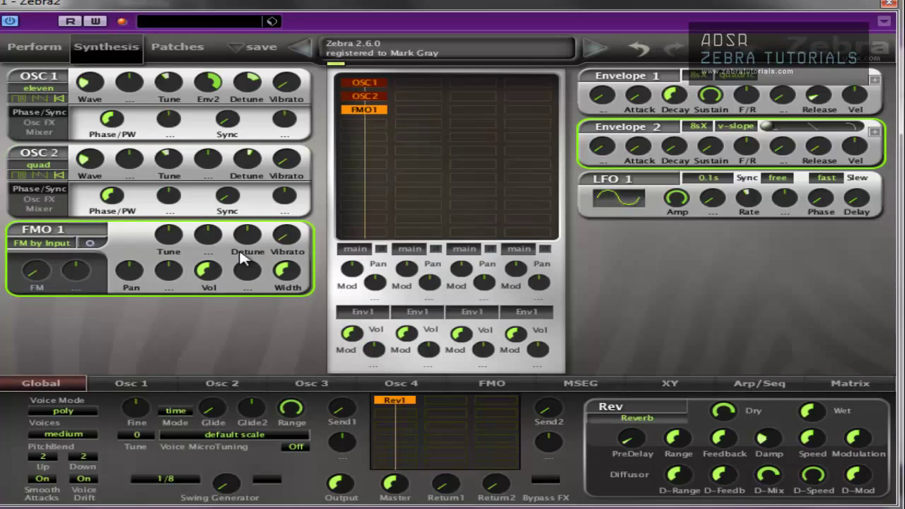
pyautogui.click(79, 243)
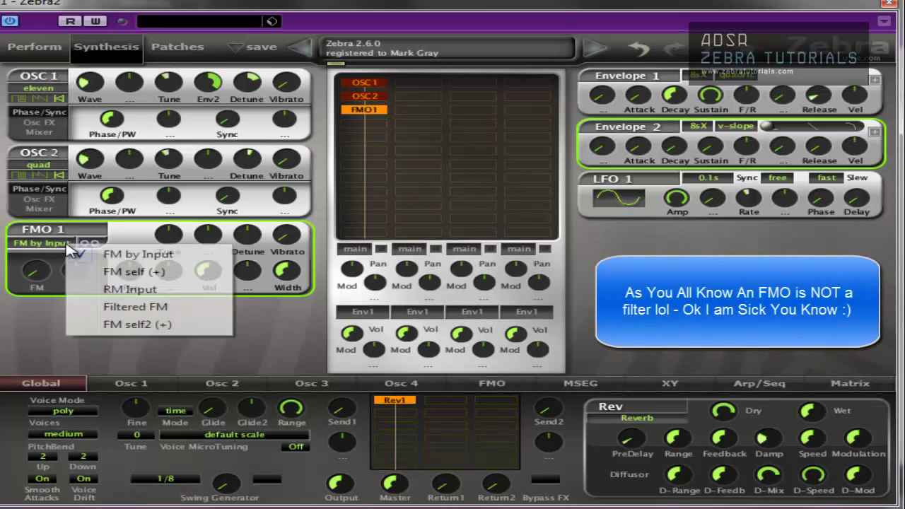
pyautogui.click(113, 324)
pyautogui.moveTo(42, 270); pyautogui.dragTo(39, 226)
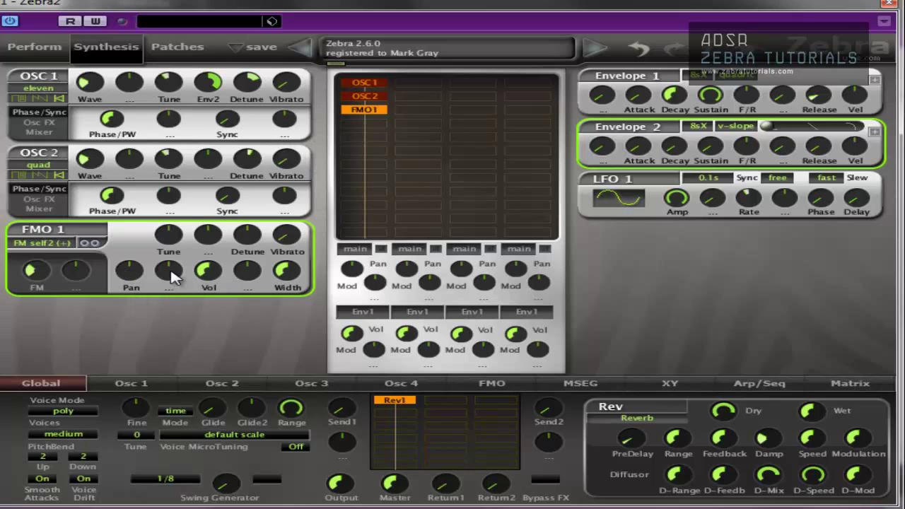
# - Insert XMF 1 below FMO 1 as LP4, with parallel routing, XMF driver and overload 21
pyautogui.click(374, 124)
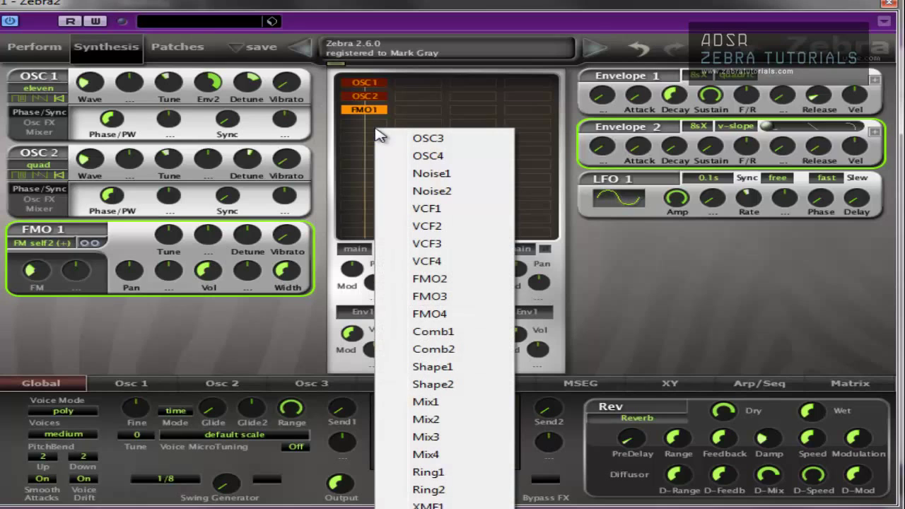
pyautogui.click(433, 503)
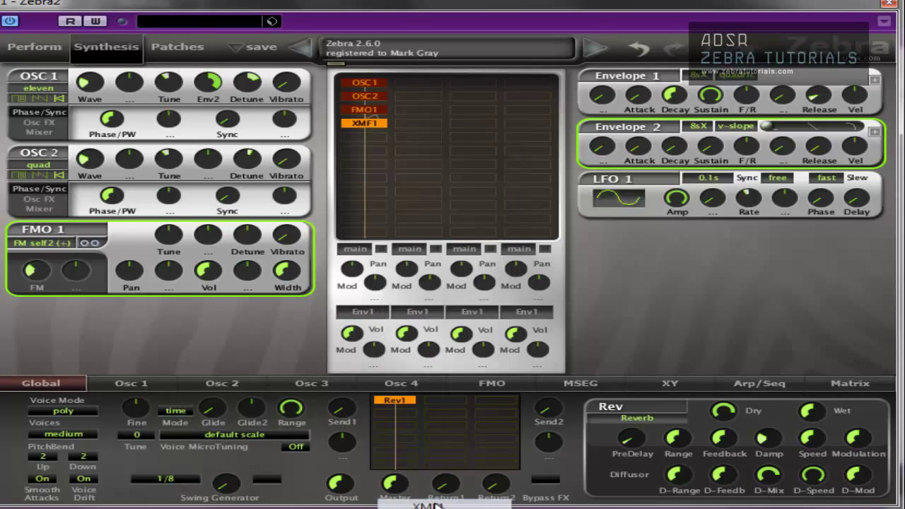
pyautogui.click(47, 318)
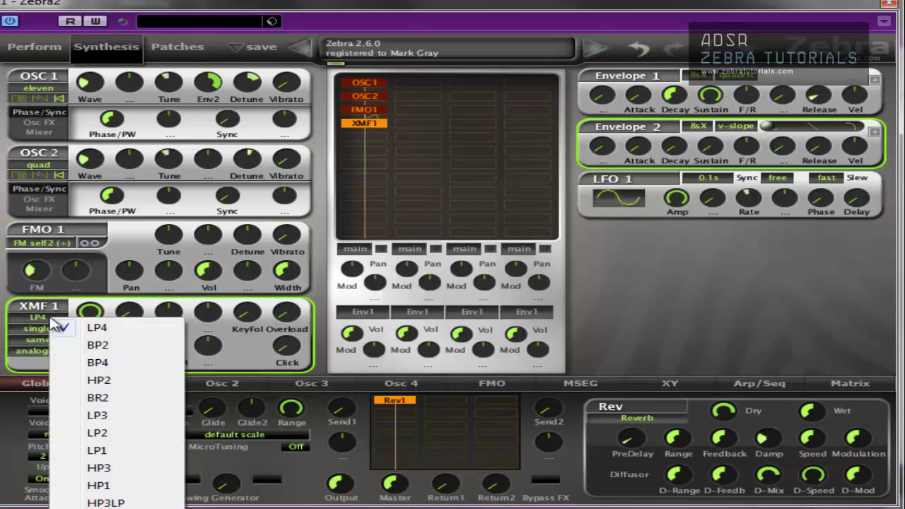
pyautogui.click(83, 329)
pyautogui.click(54, 328)
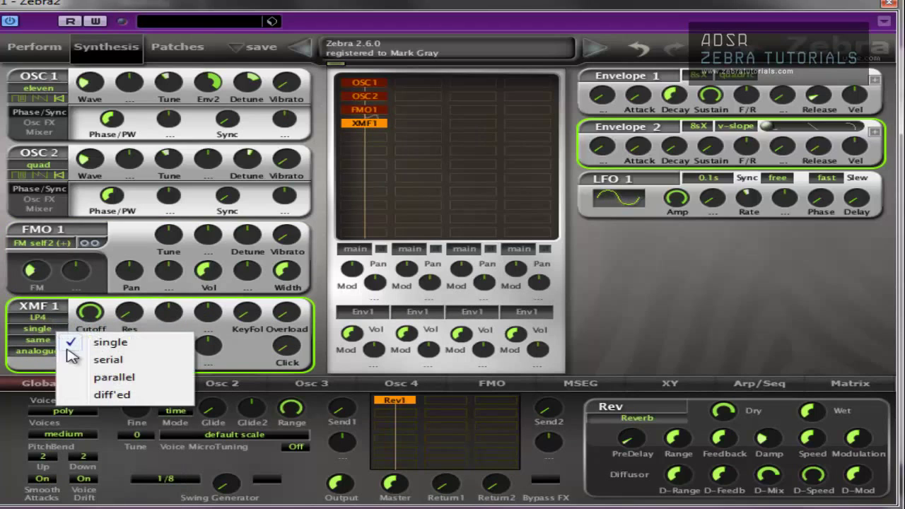
pyautogui.click(99, 378)
pyautogui.click(46, 340)
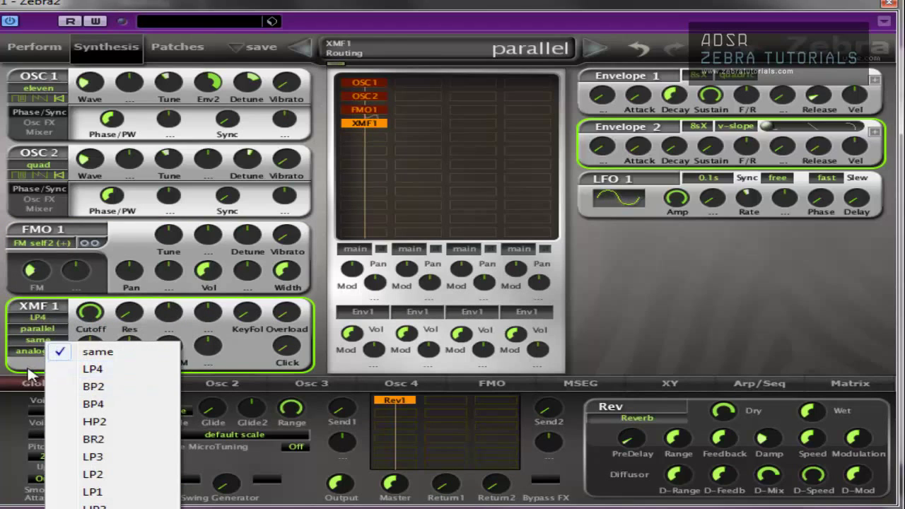
pyautogui.click(50, 353)
pyautogui.click(83, 360)
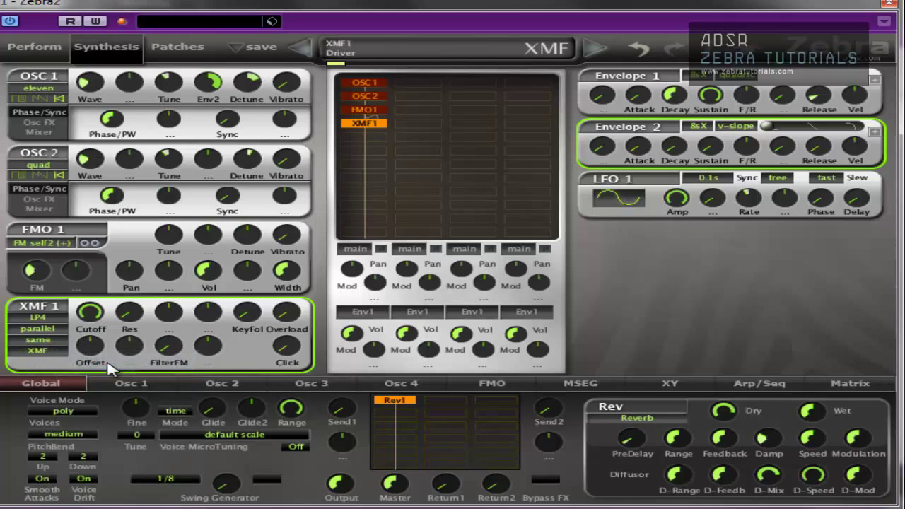
pyautogui.moveTo(303, 327); pyautogui.dragTo(291, 305)
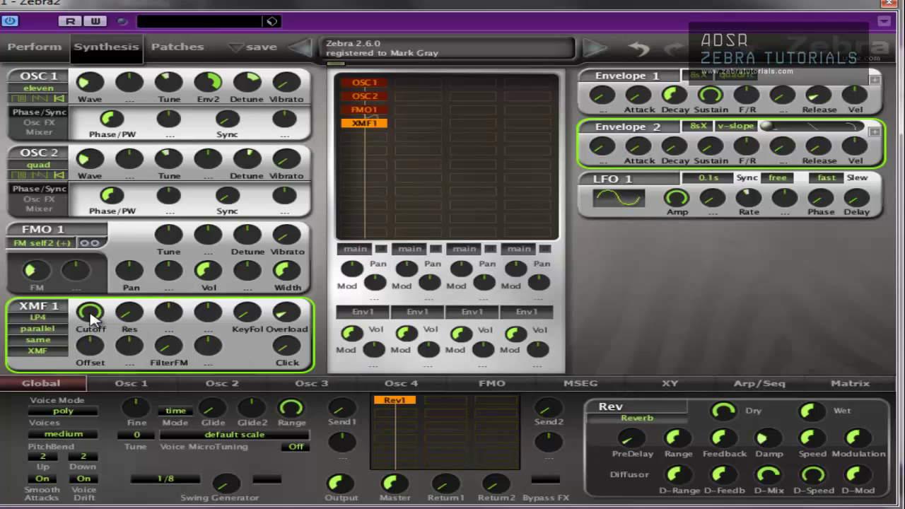
# - Lower XMF 1's cutoff, route Envelope 1 to it with an amount, and raise FilterFM
pyautogui.moveTo(92, 320); pyautogui.dragTo(89, 364)
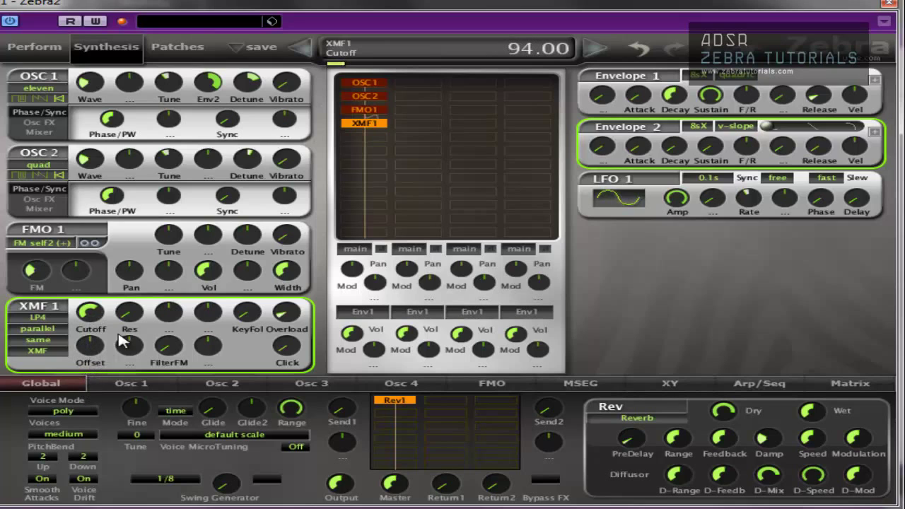
pyautogui.click(171, 322)
pyautogui.click(233, 344)
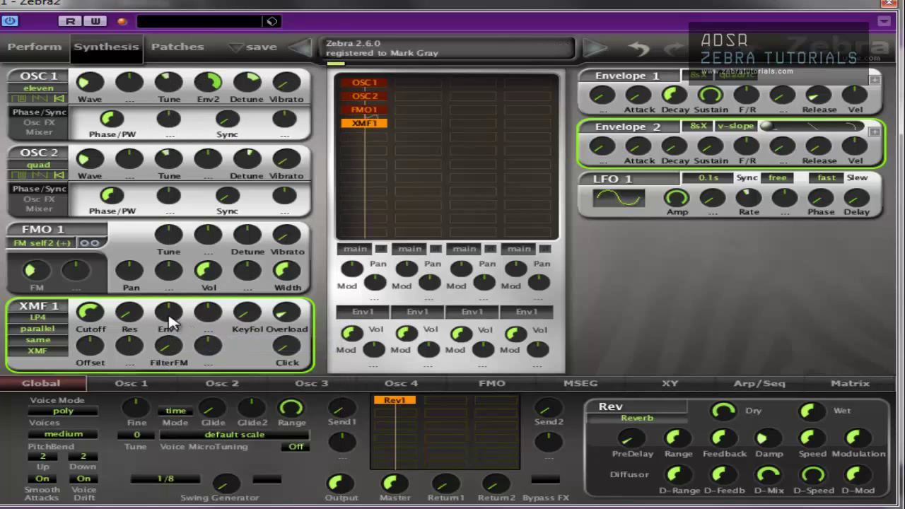
pyautogui.moveTo(173, 322); pyautogui.dragTo(178, 299)
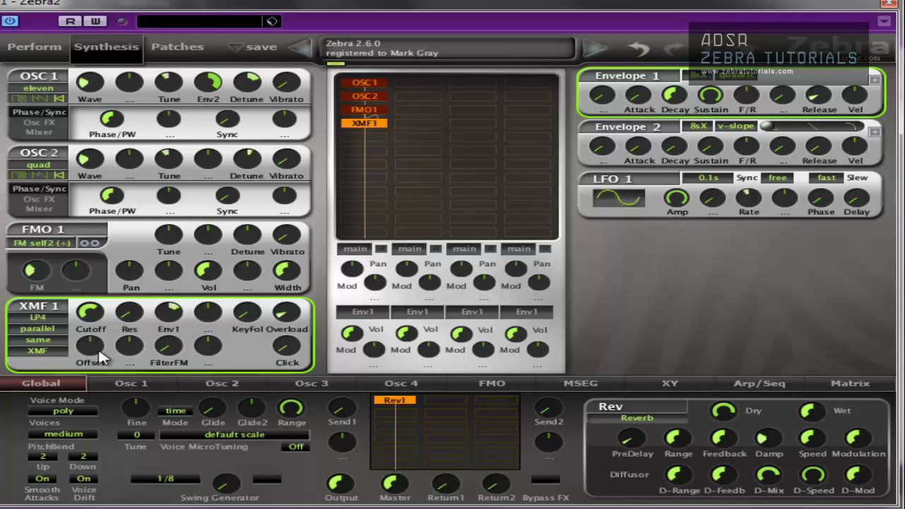
pyautogui.moveTo(97, 353); pyautogui.dragTo(173, 374)
# - Move XMF 1 to the second column, bypass it, and insert VCF 1 under FMO 1
pyautogui.moveTo(374, 128); pyautogui.dragTo(414, 140)
pyautogui.doubleClick(416, 142)
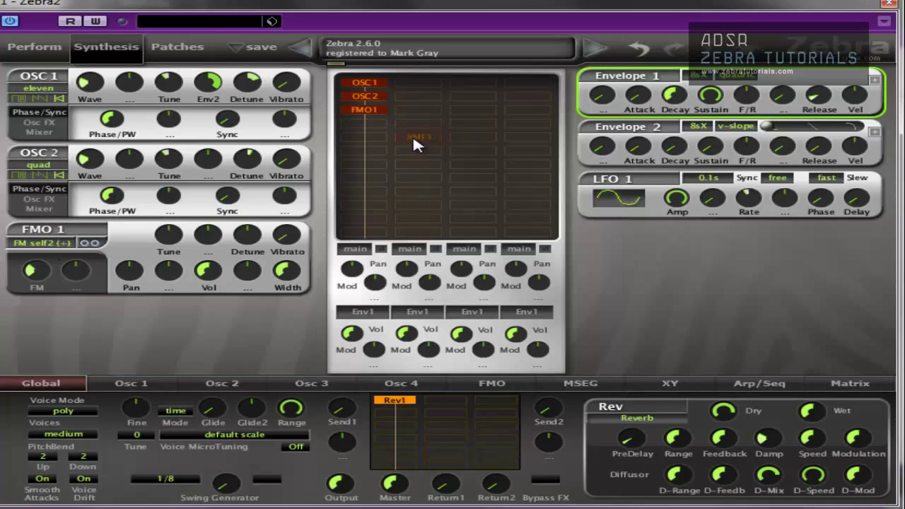
pyautogui.click(370, 113)
pyautogui.click(366, 122)
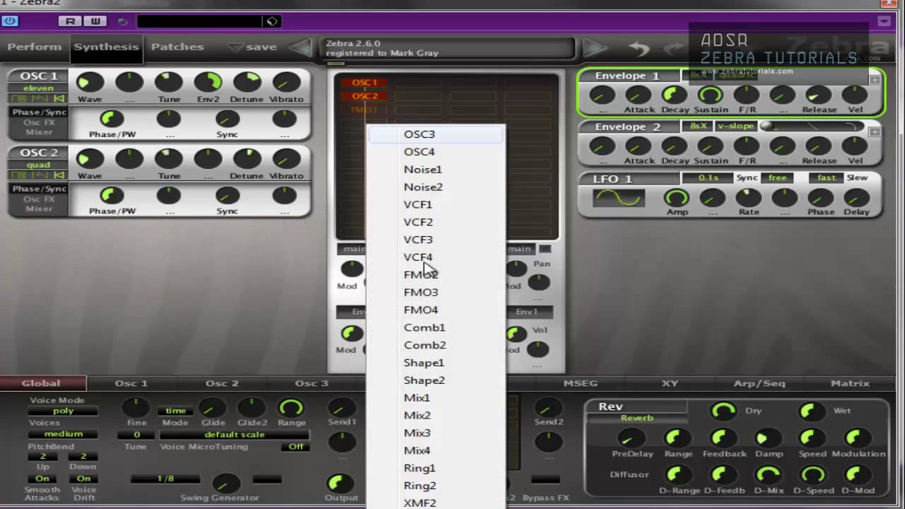
pyautogui.click(423, 207)
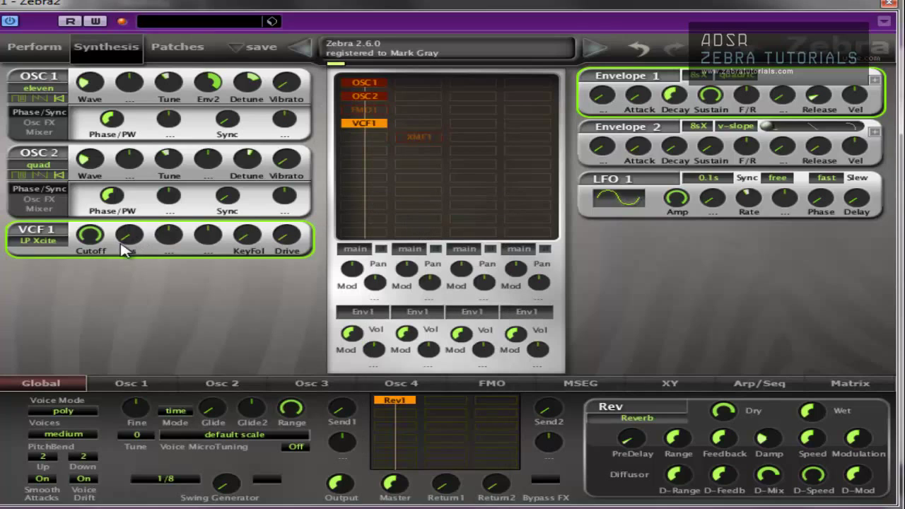
# - Set VCF 1 to the LP Vintage2 type with cutoff around 74, toggling the reverb off and on
pyautogui.moveTo(90, 236); pyautogui.dragTo(73, 307)
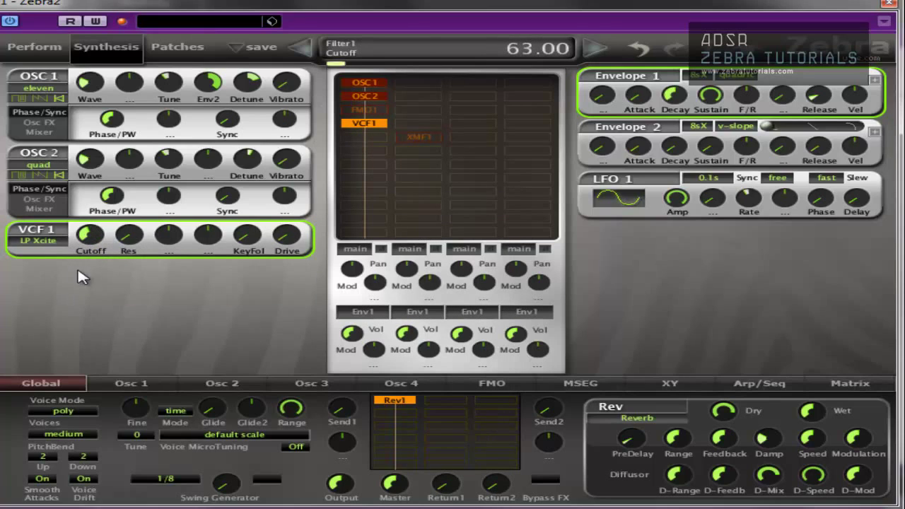
pyautogui.click(57, 241)
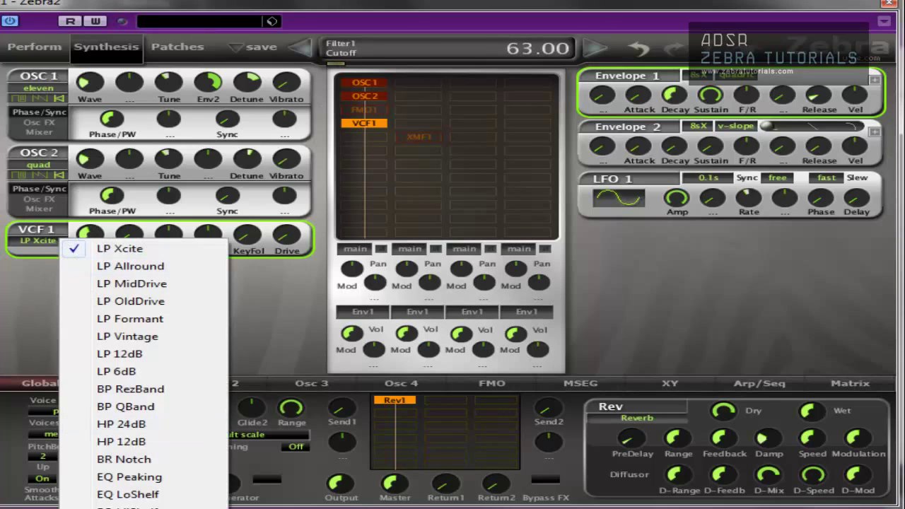
pyautogui.click(127, 337)
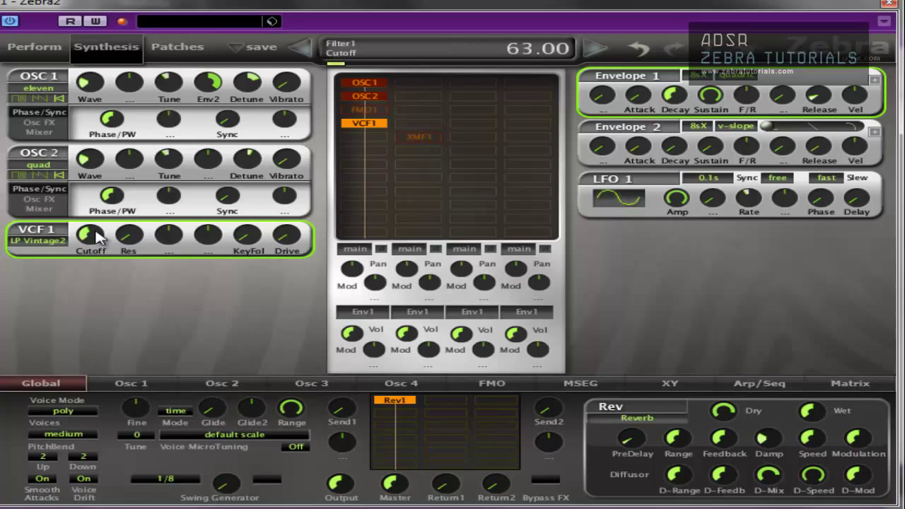
pyautogui.scroll(5, 91, 235)
pyautogui.click(406, 401)
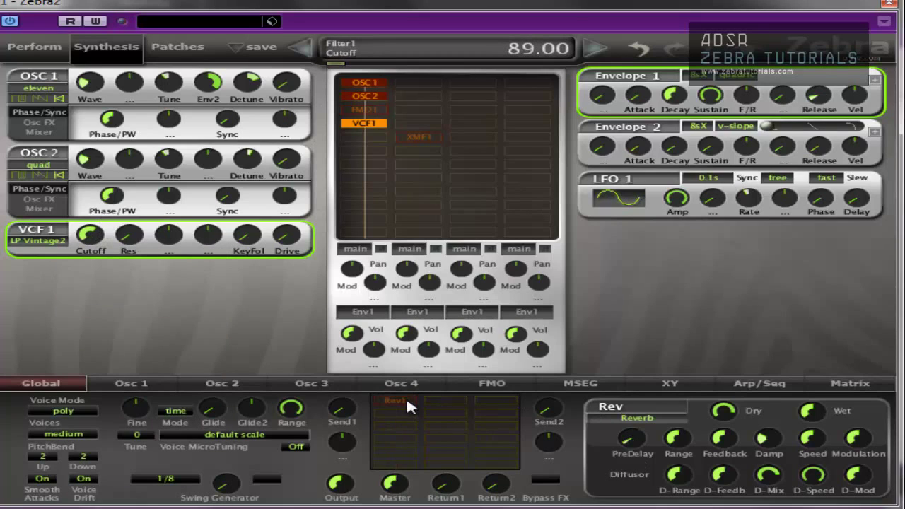
pyautogui.click(407, 402)
pyautogui.moveTo(91, 240)
pyautogui.mouseDown()
pyautogui.moveTo(93, 273)
pyautogui.moveTo(92, 256)
pyautogui.mouseUp()
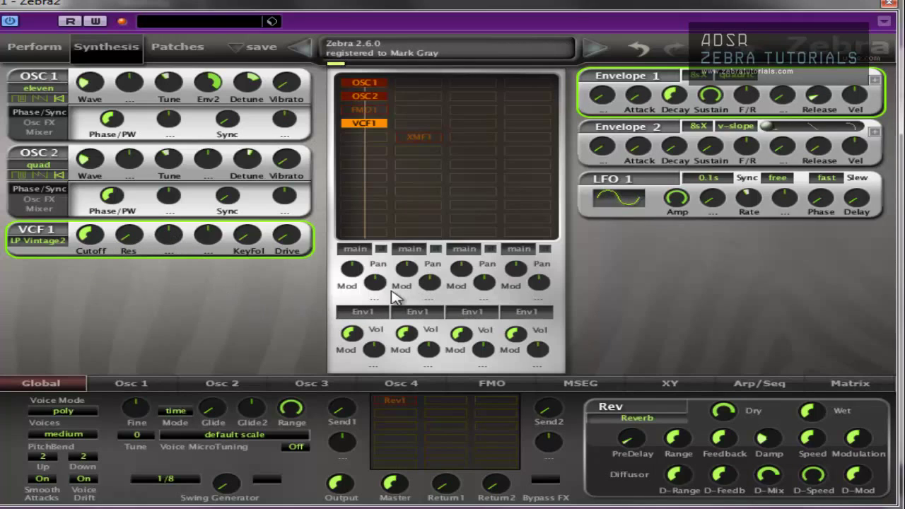
pyautogui.click(352, 332)
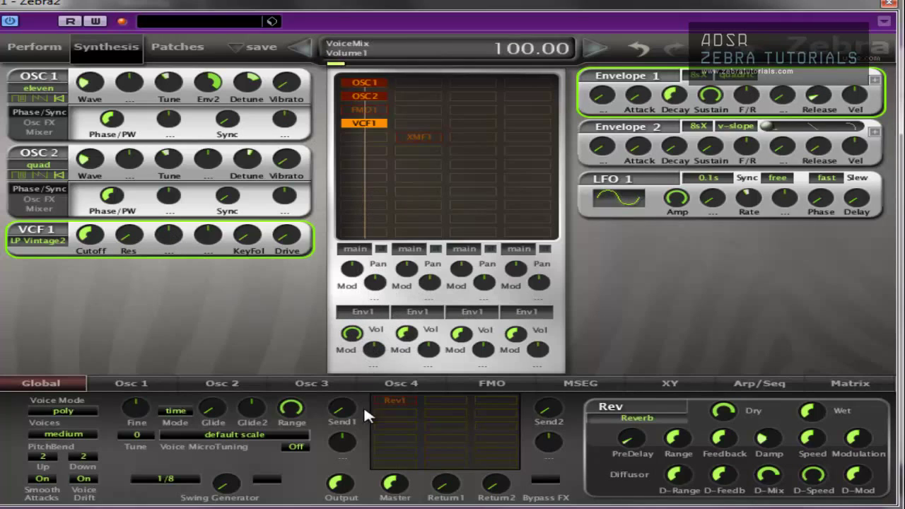
pyautogui.click(338, 484)
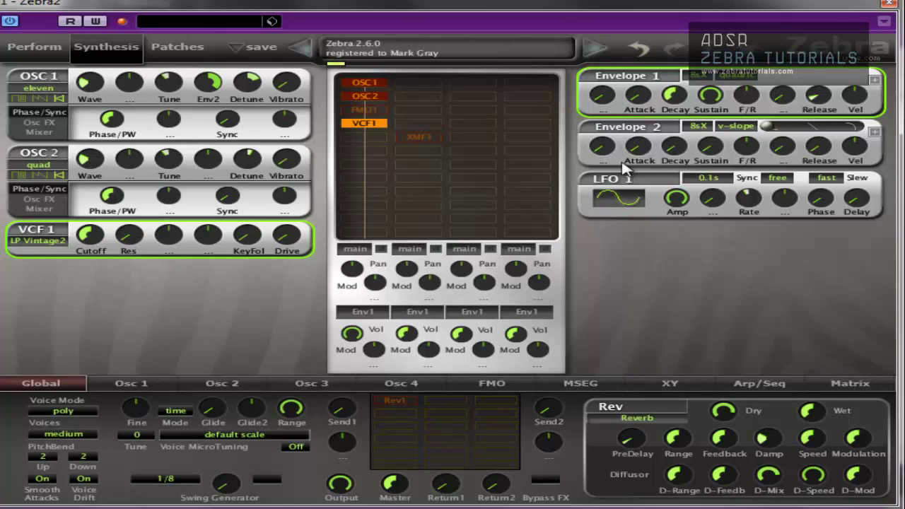
# - Shorten Envelope 1's decay, drop its sustain to 9.50, and retune the VCF 1 cutoff to 109
pyautogui.moveTo(676, 99); pyautogui.dragTo(678, 44)
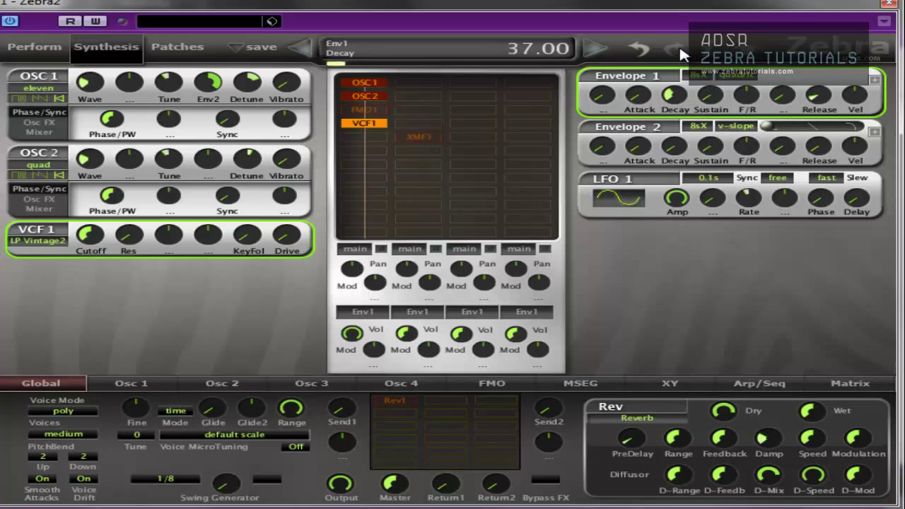
pyautogui.moveTo(85, 238)
pyautogui.mouseDown()
pyautogui.moveTo(83, 226)
pyautogui.moveTo(78, 246)
pyautogui.mouseUp()
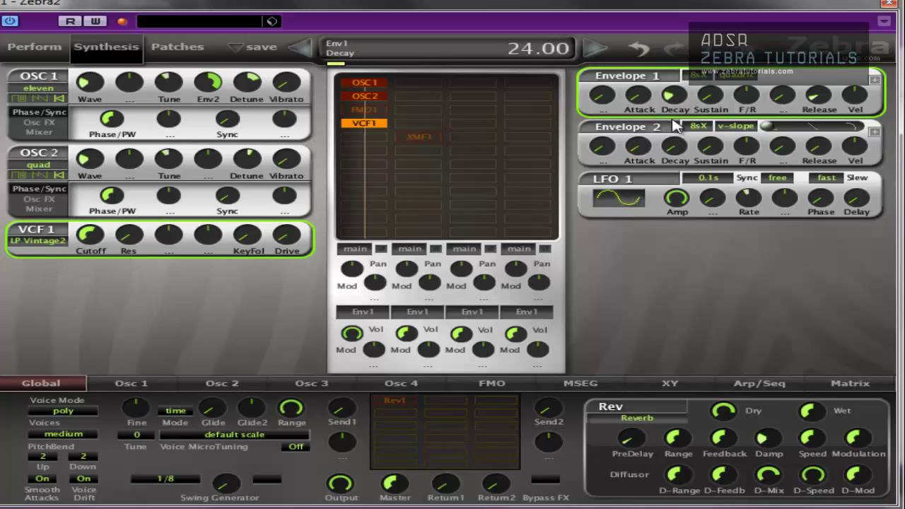
pyautogui.moveTo(676, 127)
pyautogui.mouseDown()
pyautogui.moveTo(669, 78)
pyautogui.moveTo(676, 135)
pyautogui.mouseUp()
pyautogui.moveTo(711, 94); pyautogui.dragTo(717, 84)
pyautogui.moveTo(76, 248); pyautogui.dragTo(98, 230)
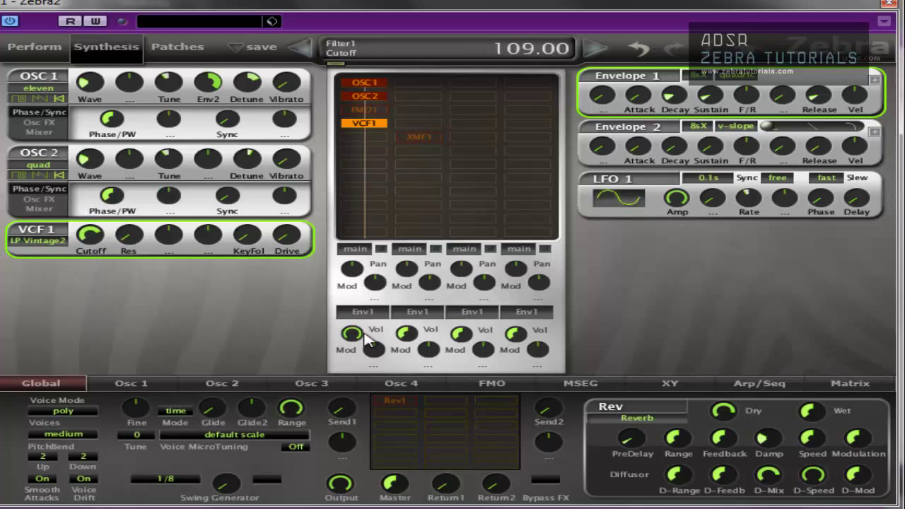
# - Add Delay1 after Rev1, then reactivate XMF 1 and open its cutoff to 150
pyautogui.click(392, 414)
pyautogui.click(473, 464)
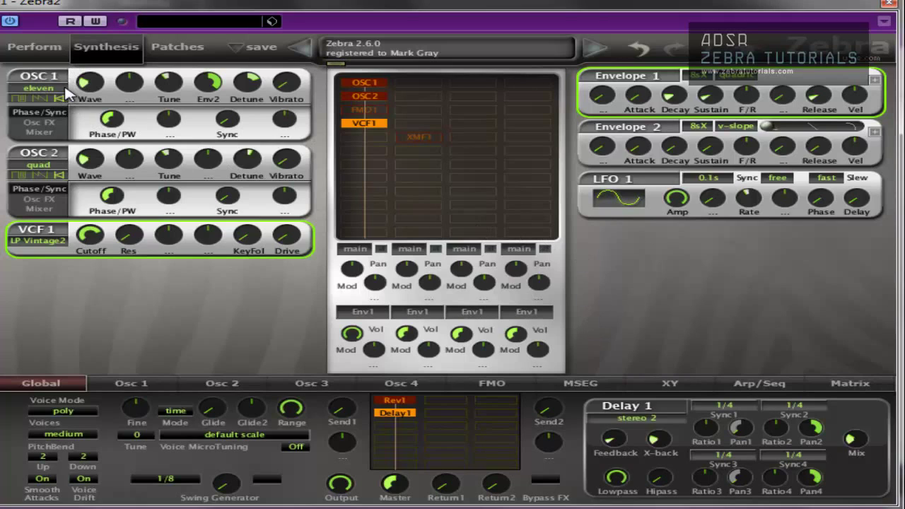
pyautogui.click(427, 145)
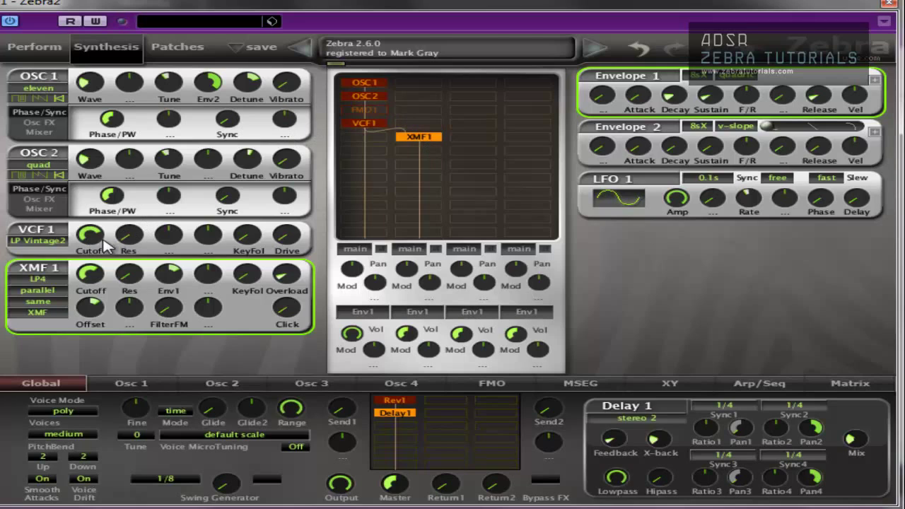
pyautogui.moveTo(105, 265); pyautogui.dragTo(128, 185)
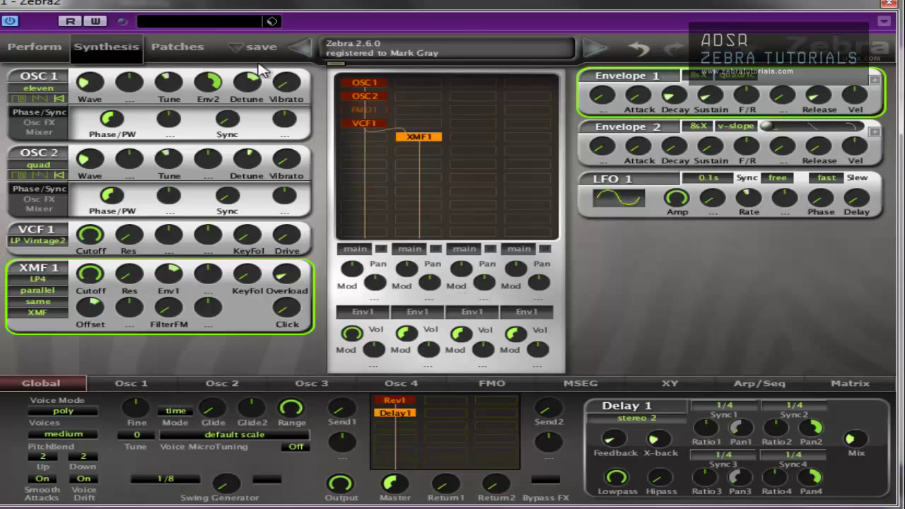
# - Load Big Saw Basic from the working patches folder and return to the Synthesis view
pyautogui.click(180, 55)
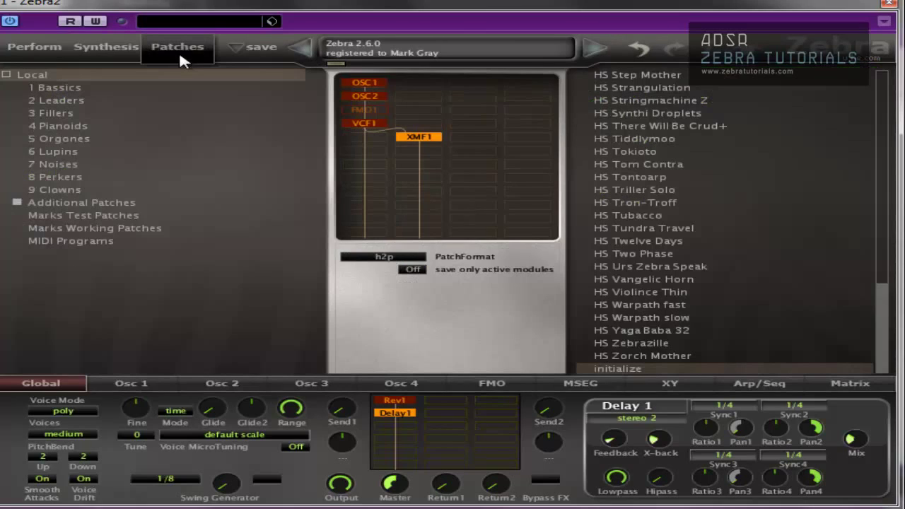
pyautogui.click(112, 227)
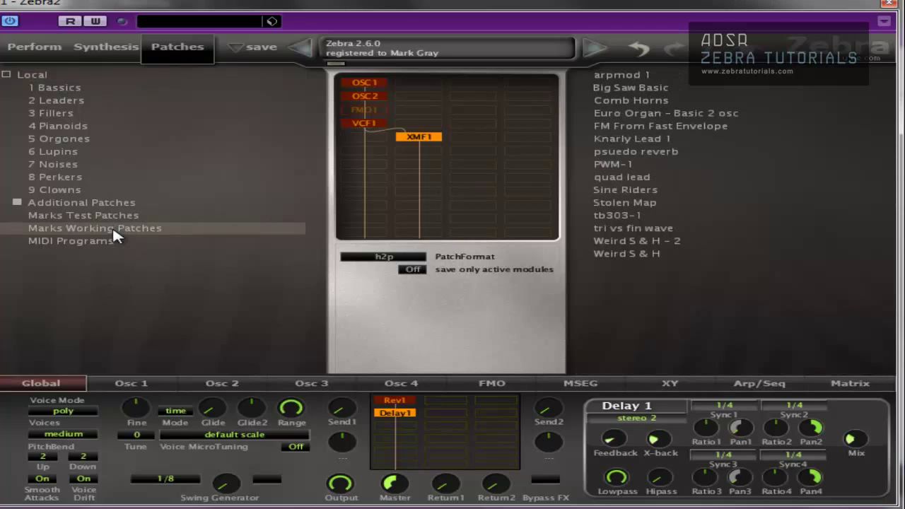
pyautogui.click(653, 87)
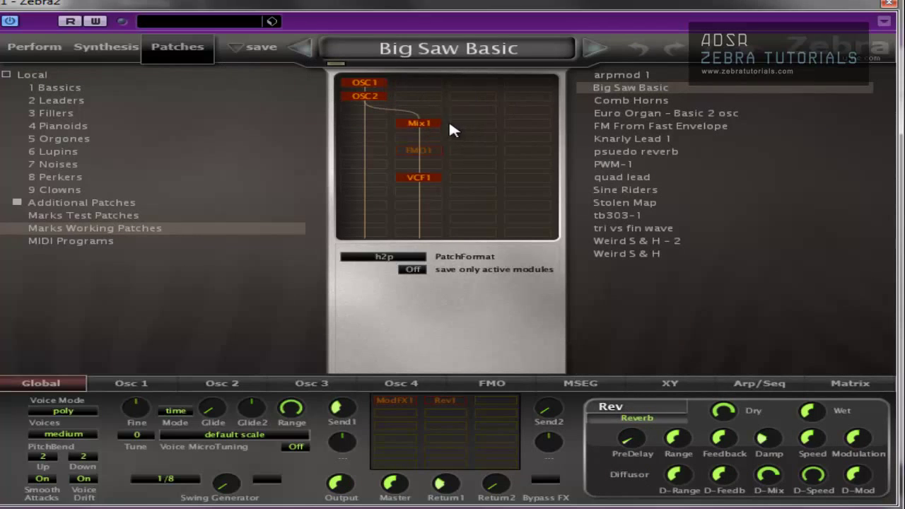
pyautogui.click(109, 48)
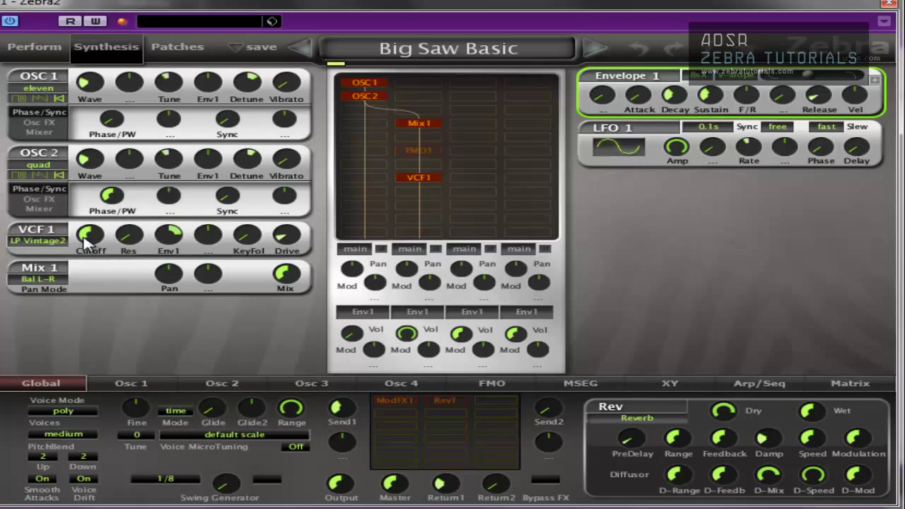
# - Enable FMO 1 with more FM depth, drop VCF 1 cutoff to about 8, and show the ModFX1 chorus
pyautogui.moveTo(90, 239)
pyautogui.mouseDown()
pyautogui.moveTo(90, 296)
pyautogui.moveTo(94, 249)
pyautogui.mouseUp()
pyautogui.click(417, 149)
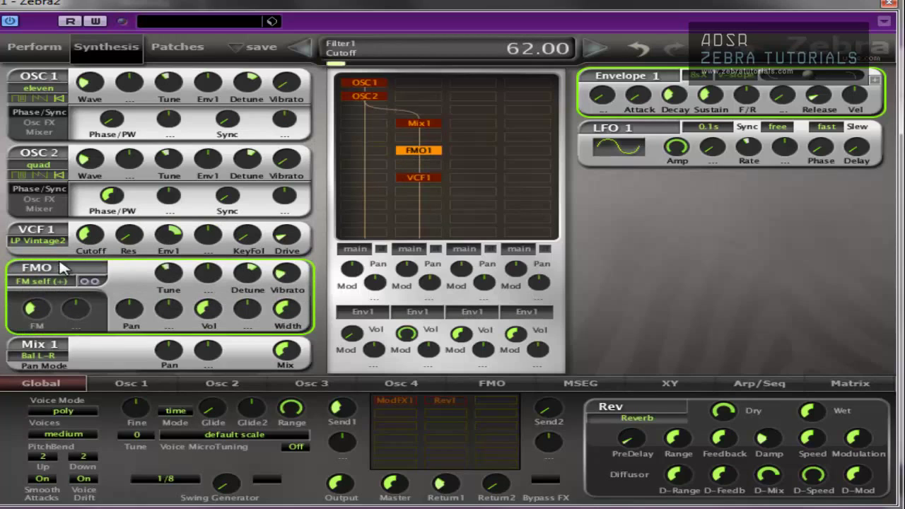
pyautogui.moveTo(94, 244); pyautogui.dragTo(90, 286)
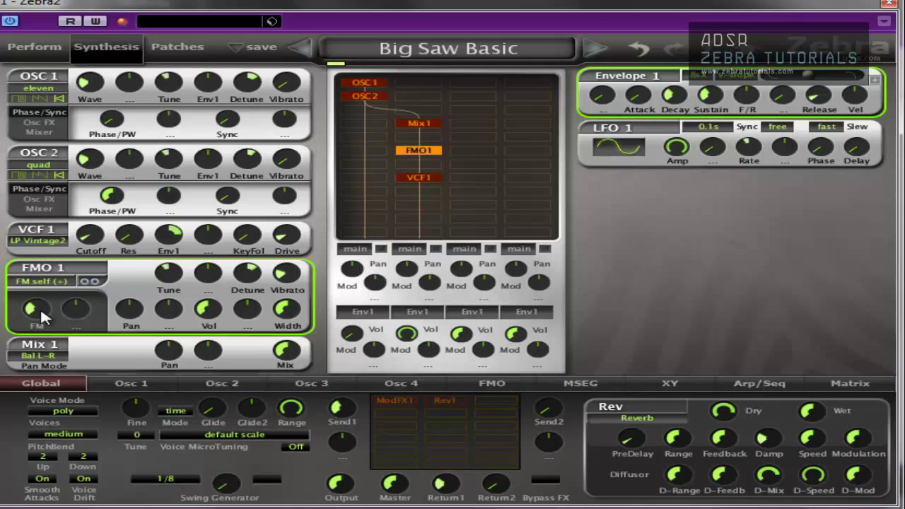
pyautogui.moveTo(36, 310)
pyautogui.mouseDown()
pyautogui.moveTo(37, 337)
pyautogui.moveTo(34, 313)
pyautogui.mouseUp()
pyautogui.click(394, 401)
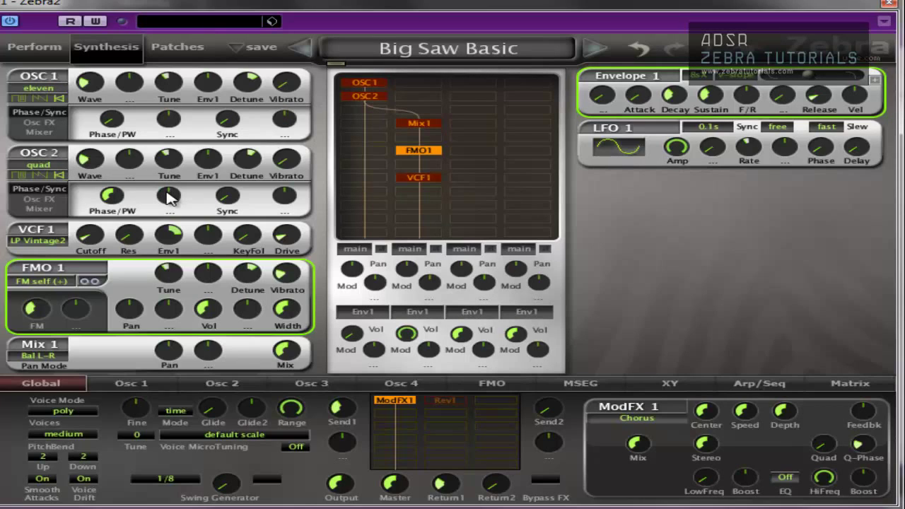
# - Disable Mix 1, FMO 1 and VCF 1, and turn VoiceMix Volume1 up to 100
pyautogui.click(431, 117)
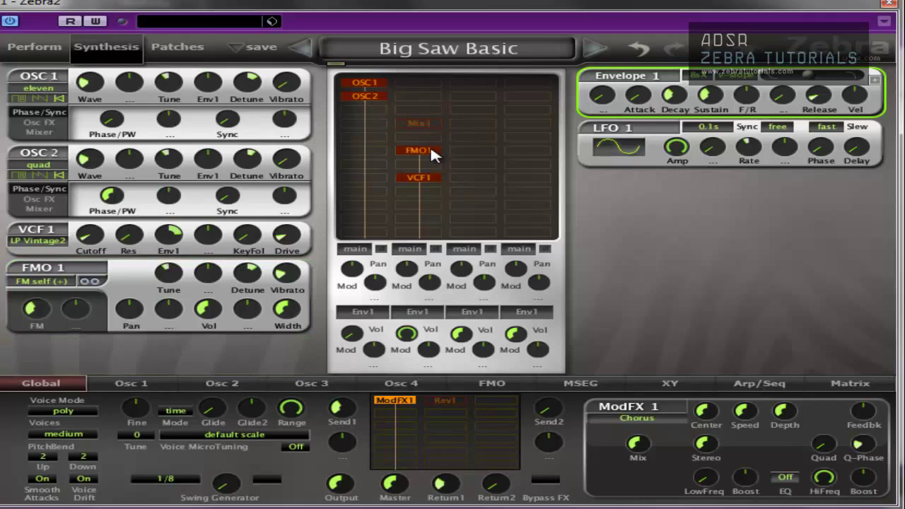
pyautogui.click(430, 147)
pyautogui.click(416, 177)
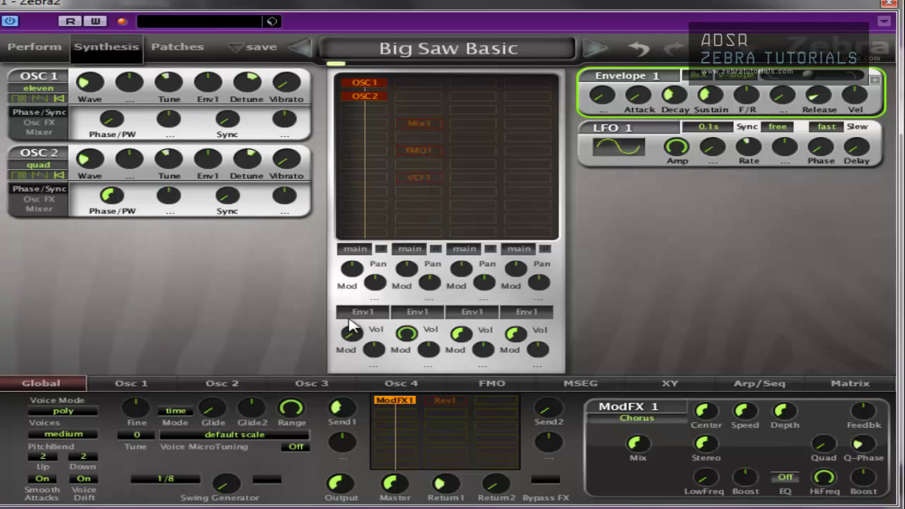
pyautogui.moveTo(343, 222); pyautogui.dragTo(336, 110)
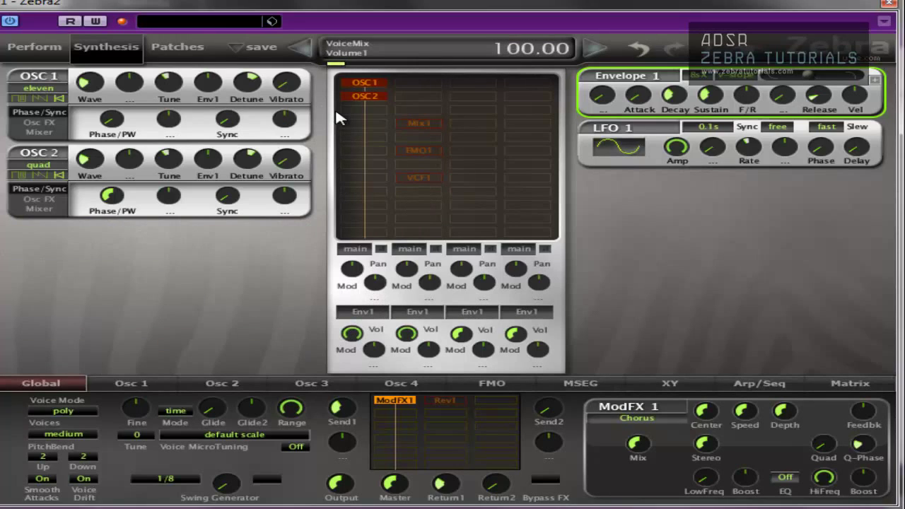